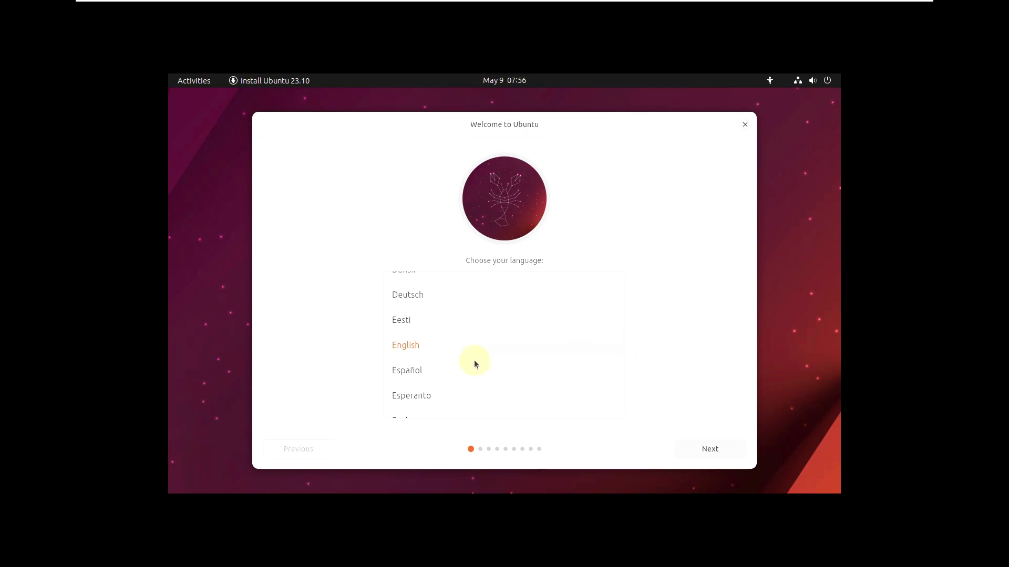
Browse the installer's language list and continue with English selected.
scroll(476, 311, "up", 3)
scroll(476, 311, "down", 4)
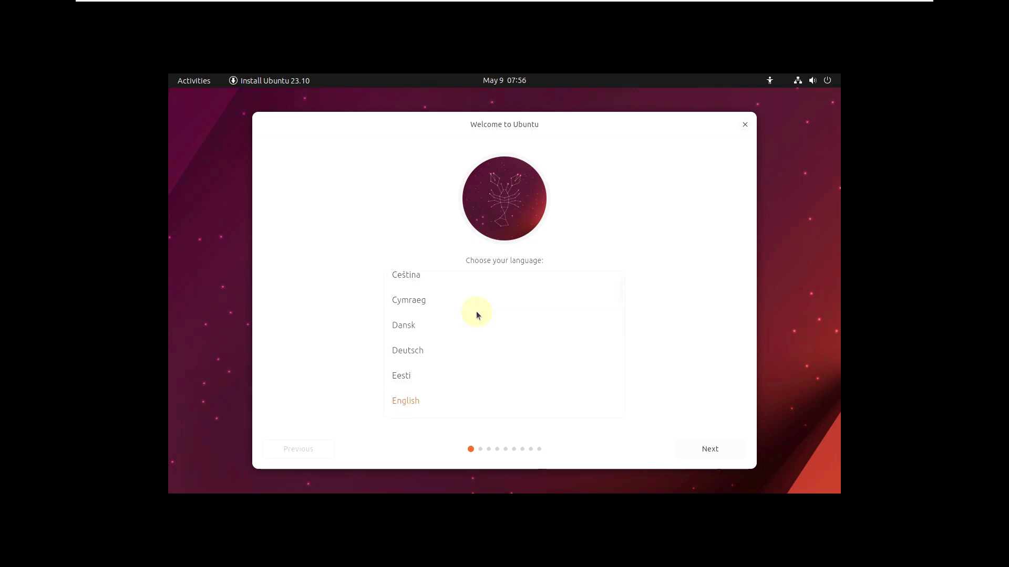
scroll(476, 311, "up", 1)
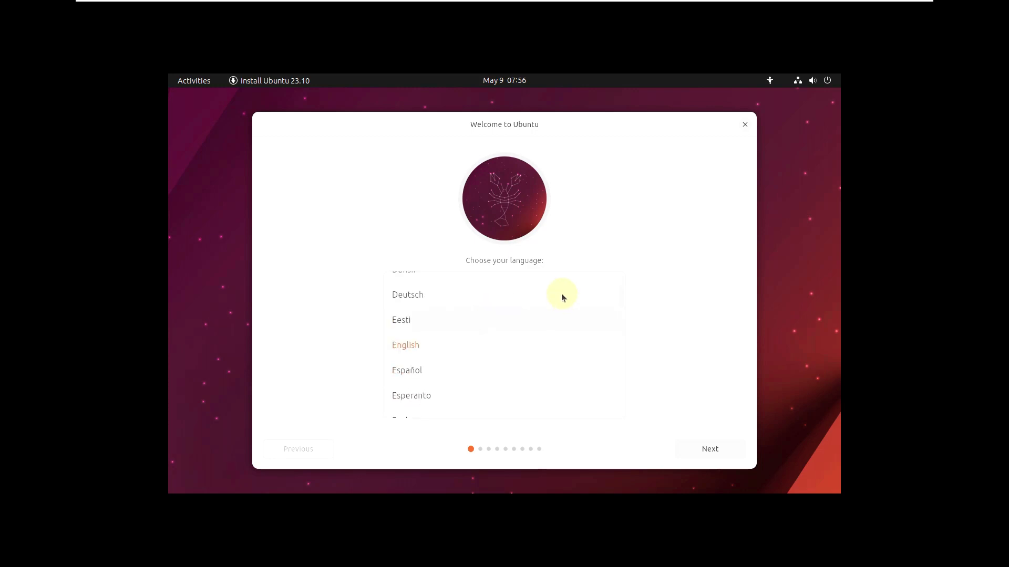
left_click(710, 448)
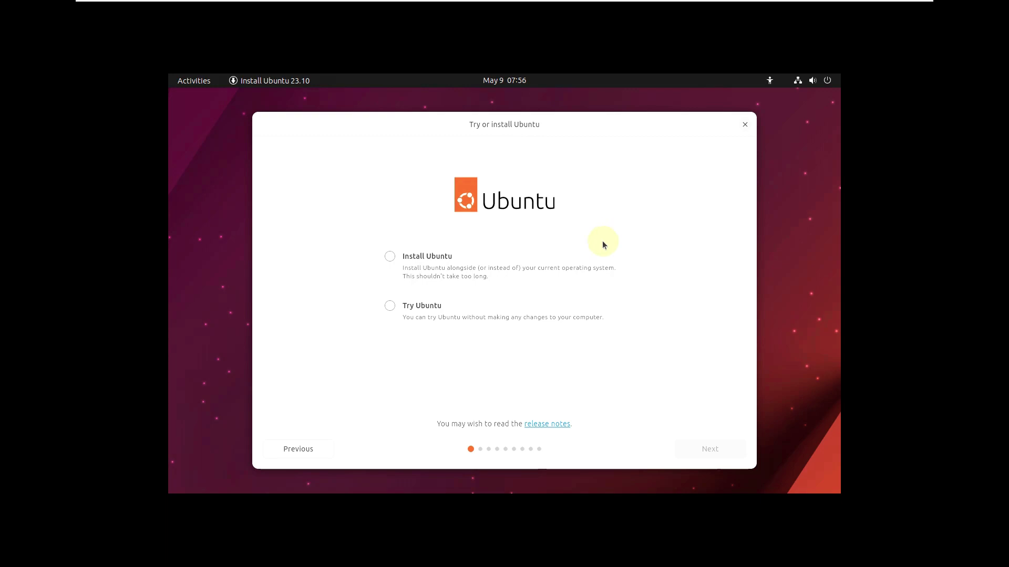
Choose Try Ubuntu instead of installing and continue to the live desktop.
left_click(427, 311)
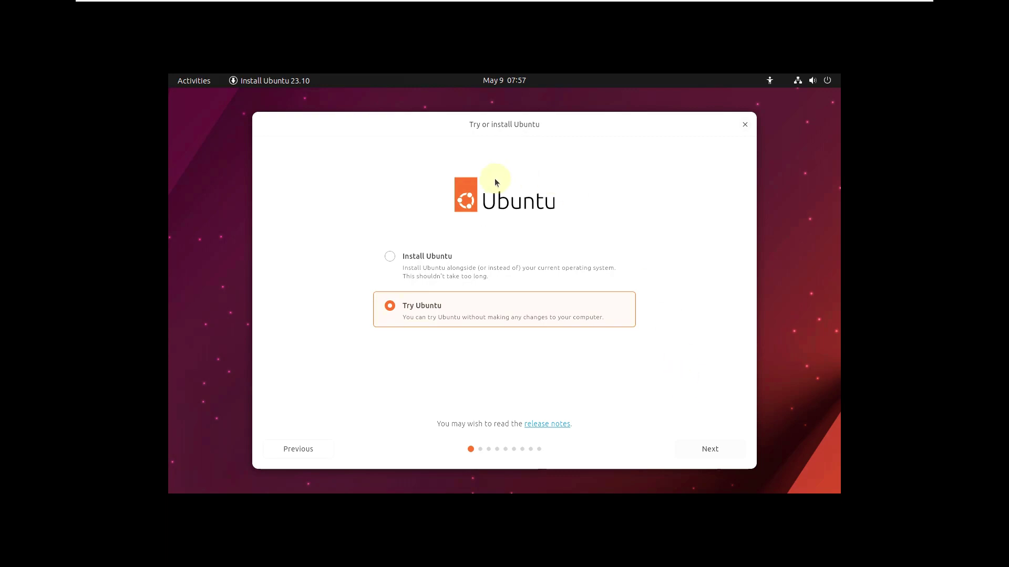
left_click(448, 271)
left_click(446, 309)
left_click(709, 449)
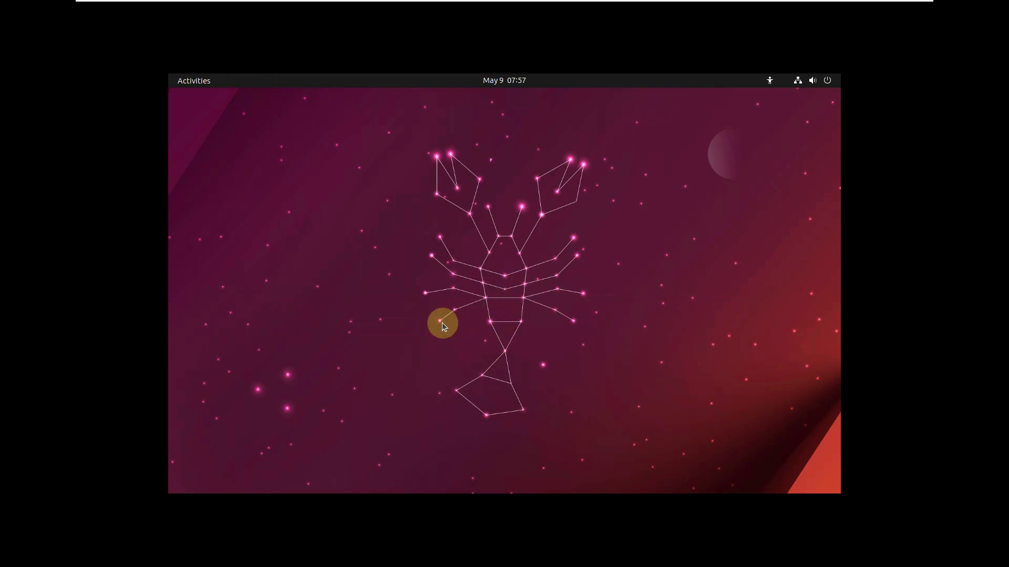
Set the display resolution to 1920 × 1080 (16:9) and keep the changed display settings.
right_click(469, 175)
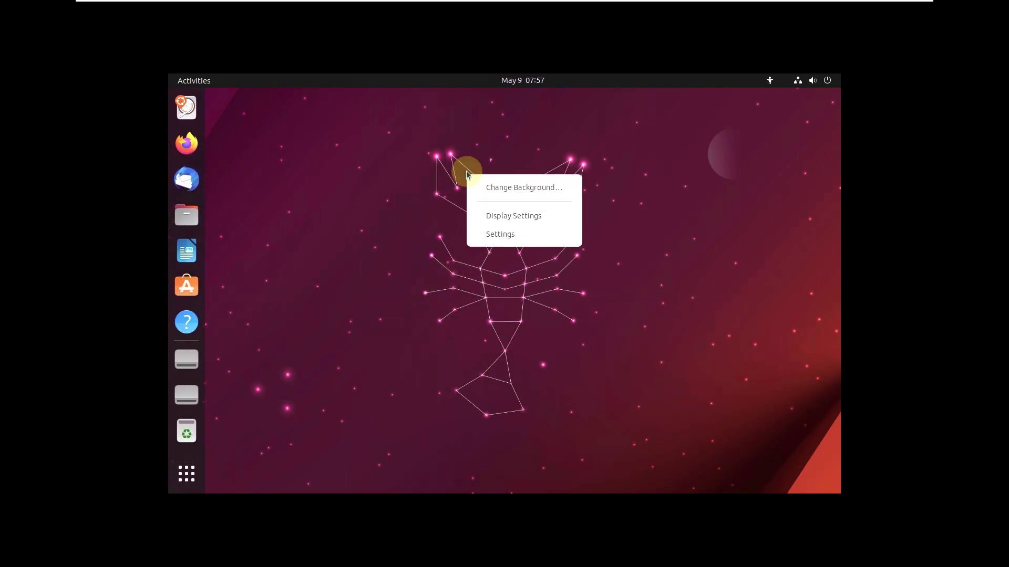
left_click(514, 216)
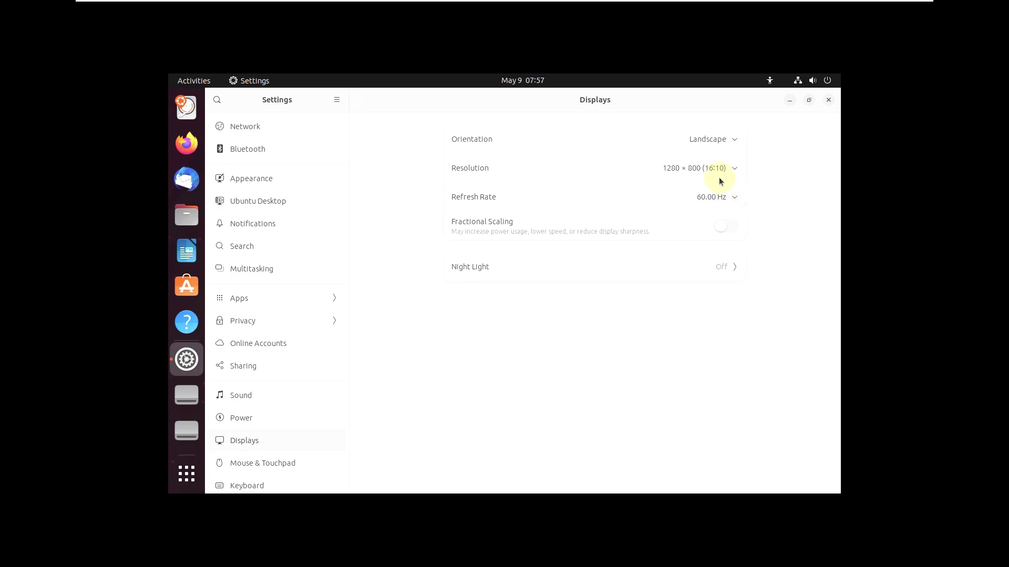
left_click(716, 172)
scroll(713, 262, "up", 5)
scroll(717, 273, "up", 2)
left_click(720, 283)
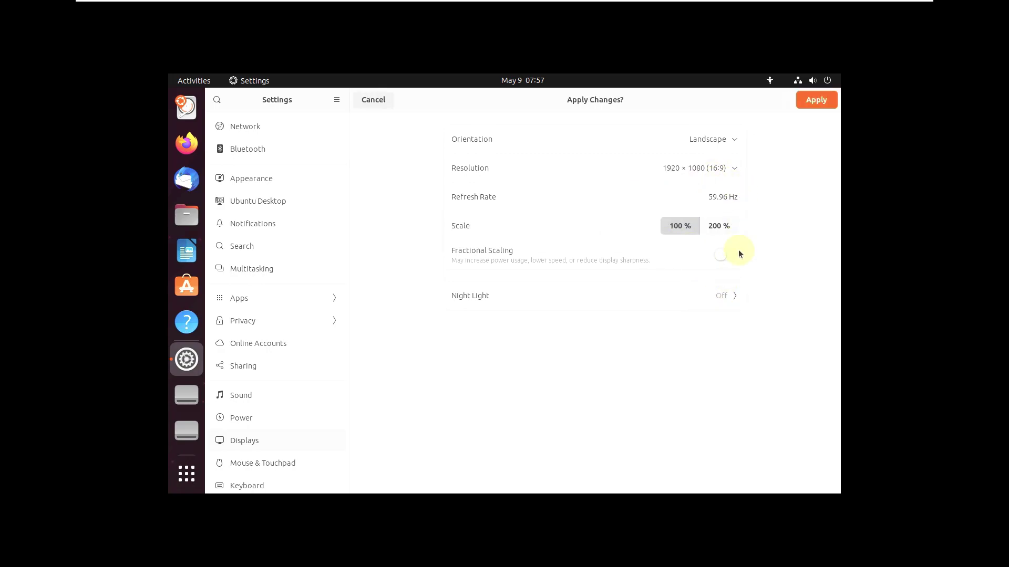
left_click(815, 100)
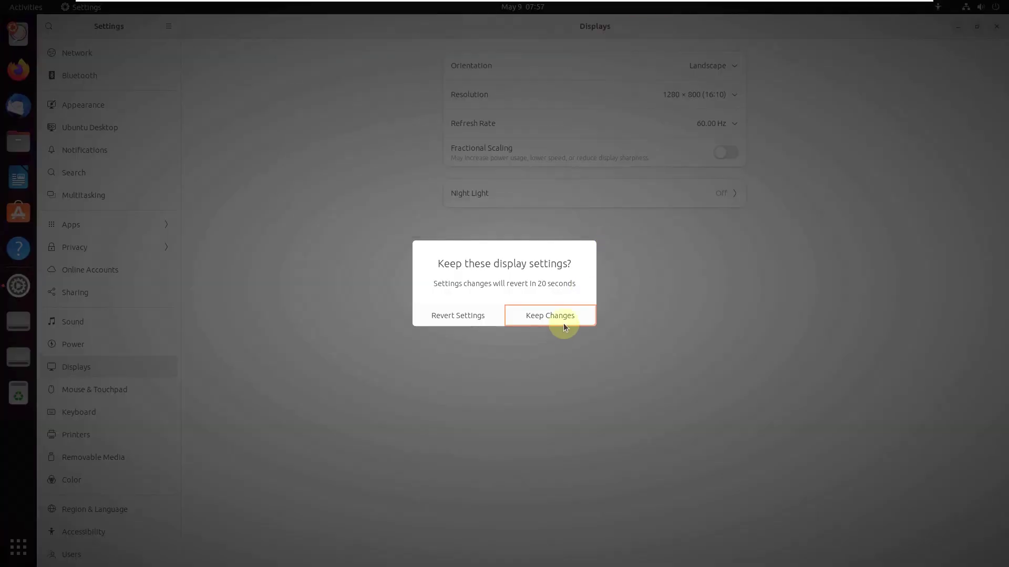
left_click(559, 324)
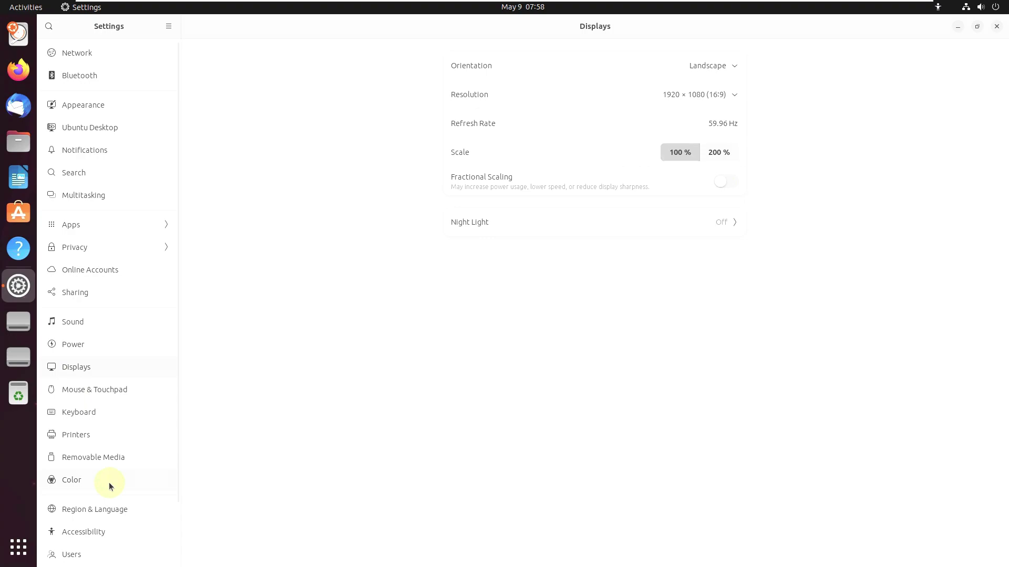
Review the system details under About and the Network settings, and close Settings.
left_click_drag(176, 475, 177, 549)
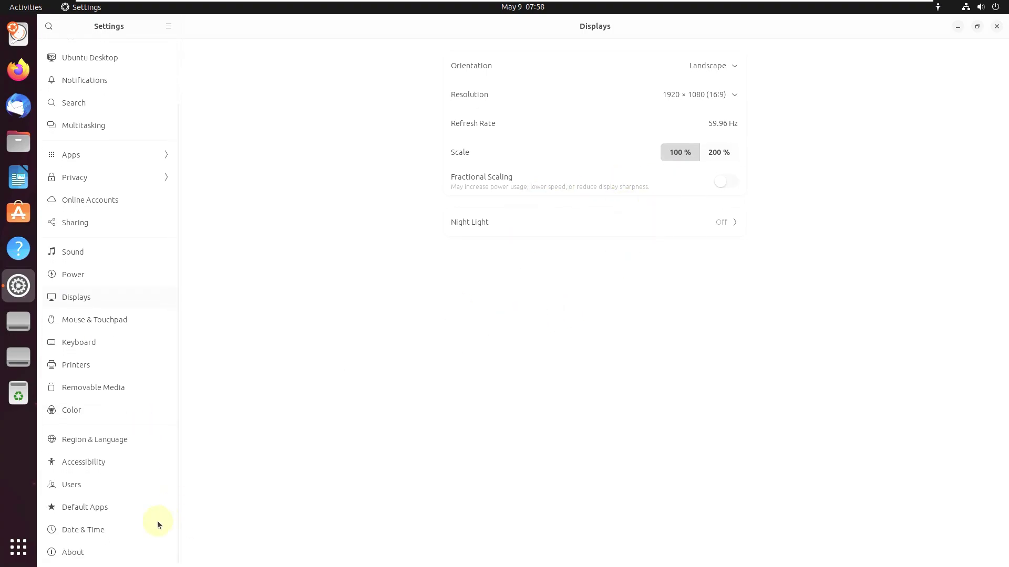
left_click(116, 545)
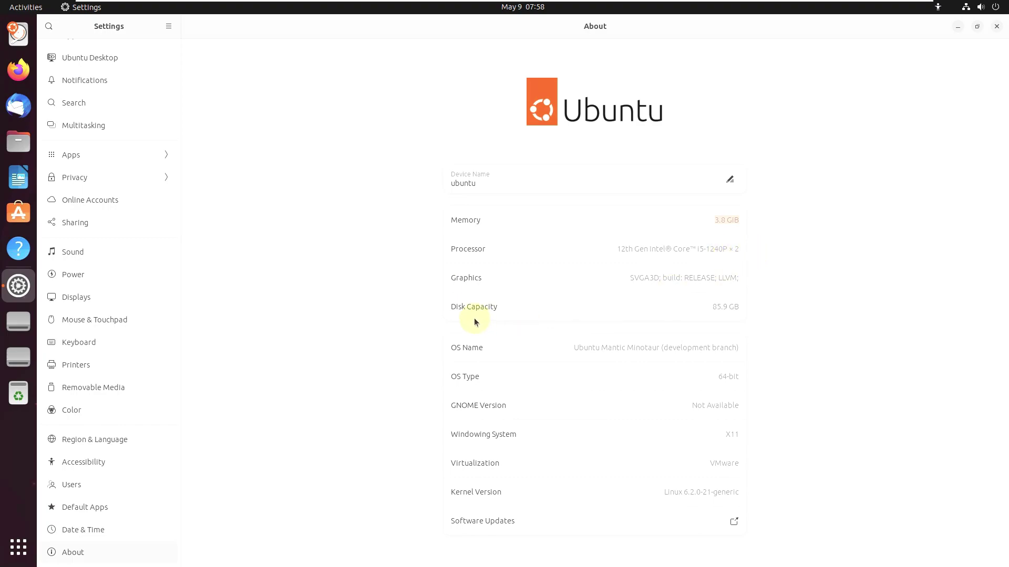
left_click_drag(714, 306, 761, 310)
scroll(124, 306, "up", 3)
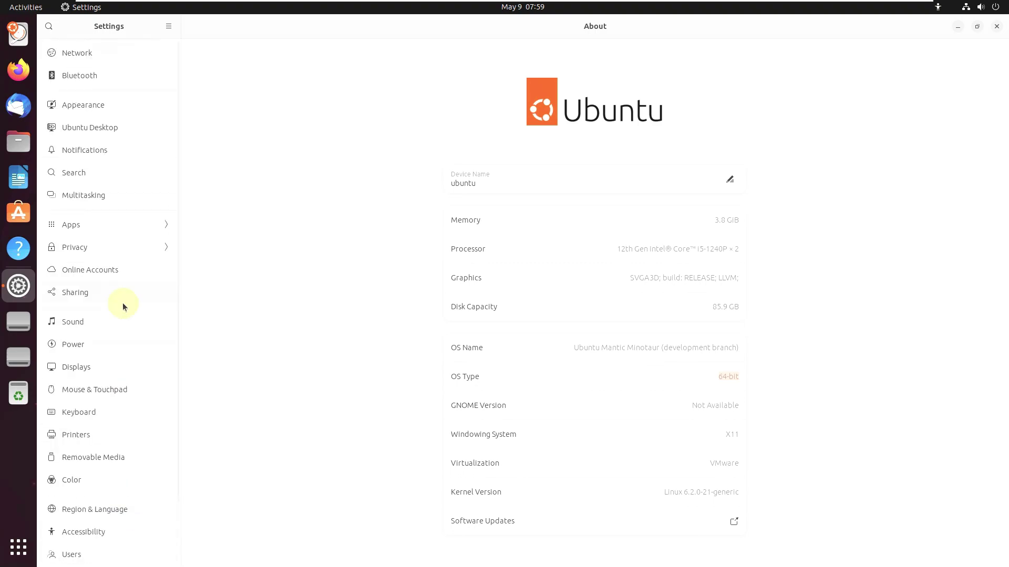
left_click(95, 58)
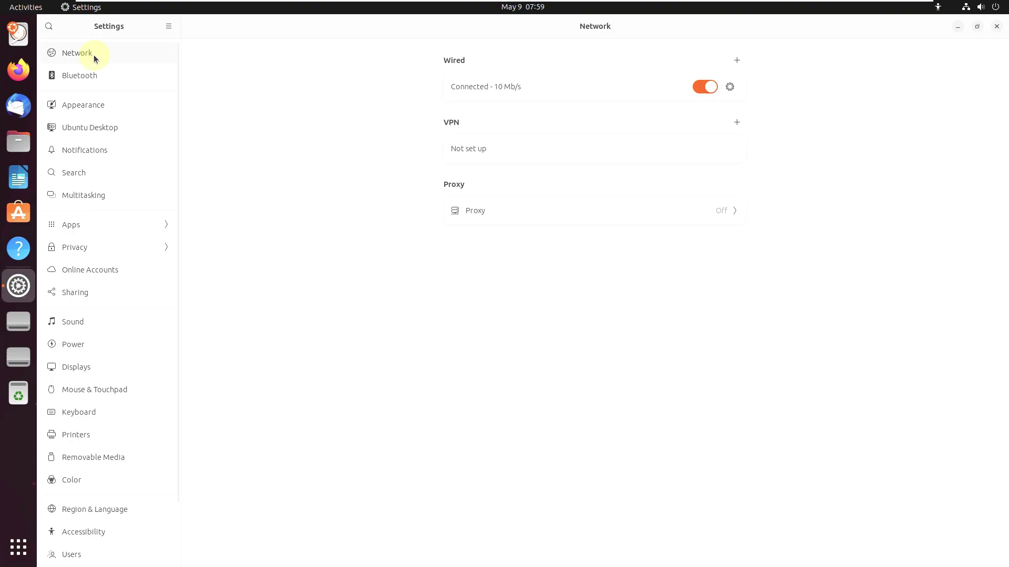
left_click(997, 26)
Look through the running processes in System Monitor and bring up its resource graphs.
left_click(30, 546)
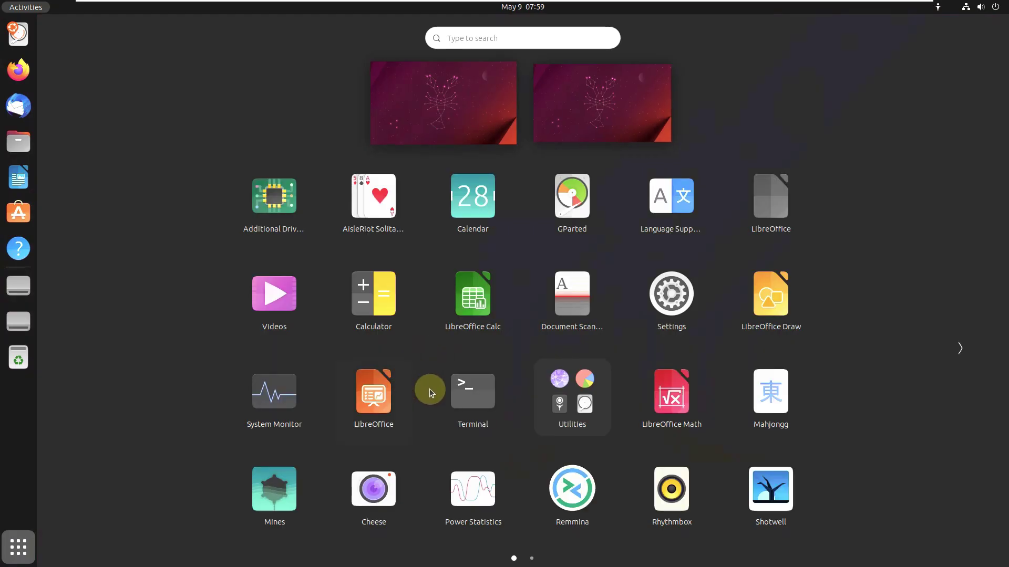
left_click(255, 411)
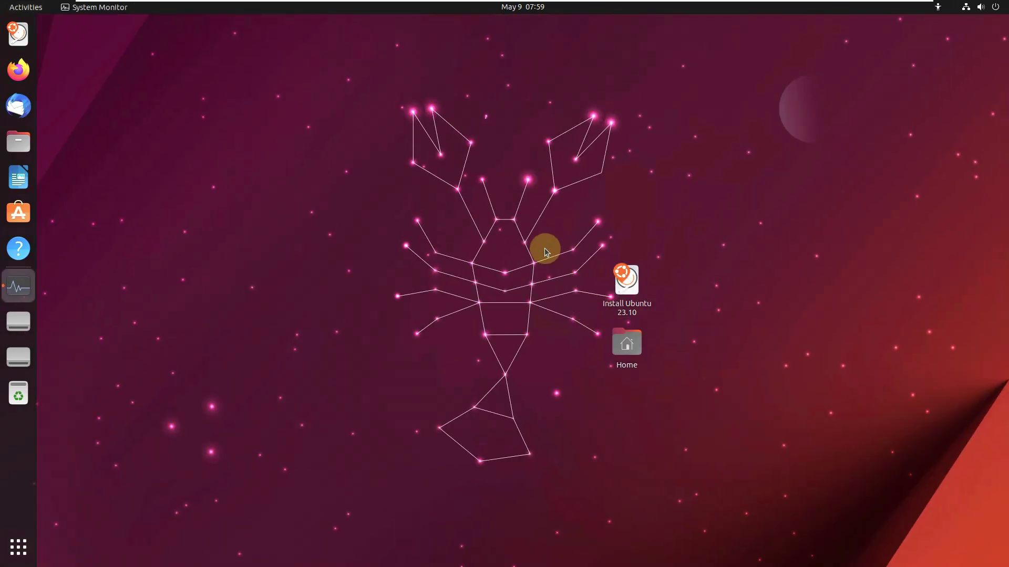
left_click(371, 38)
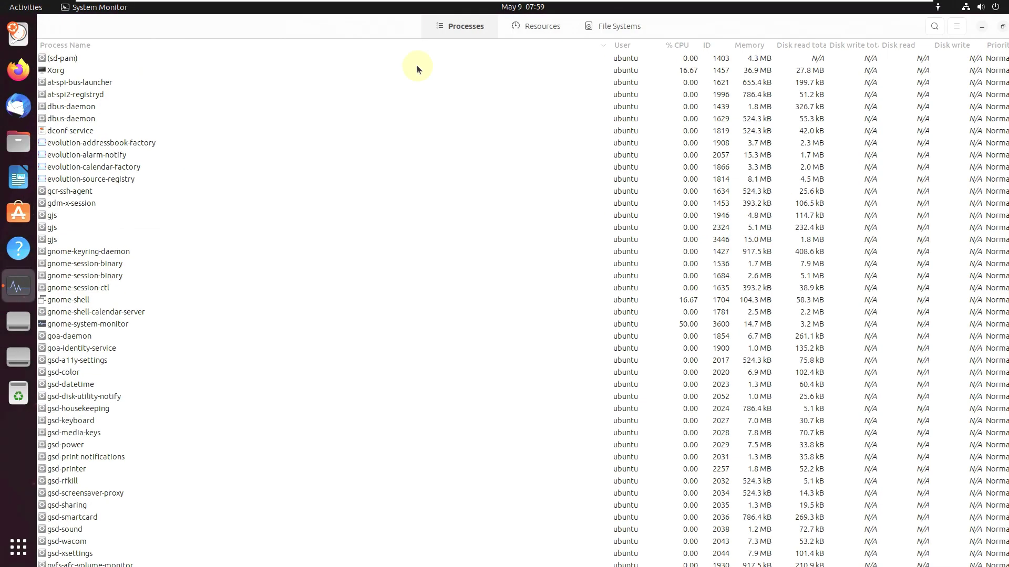
scroll(641, 239, "down", 10)
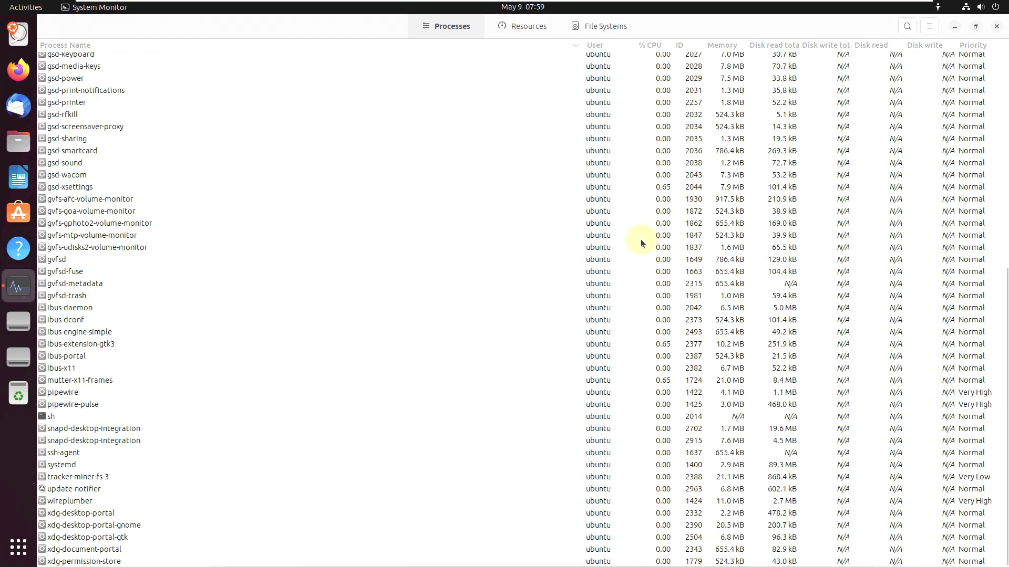
scroll(641, 238, "up", 10)
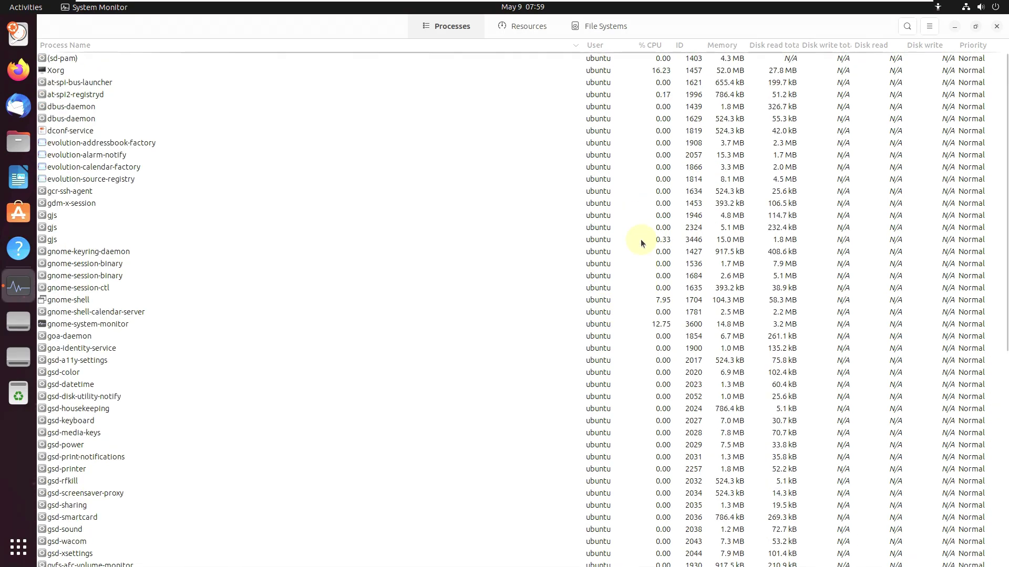
left_click(544, 30)
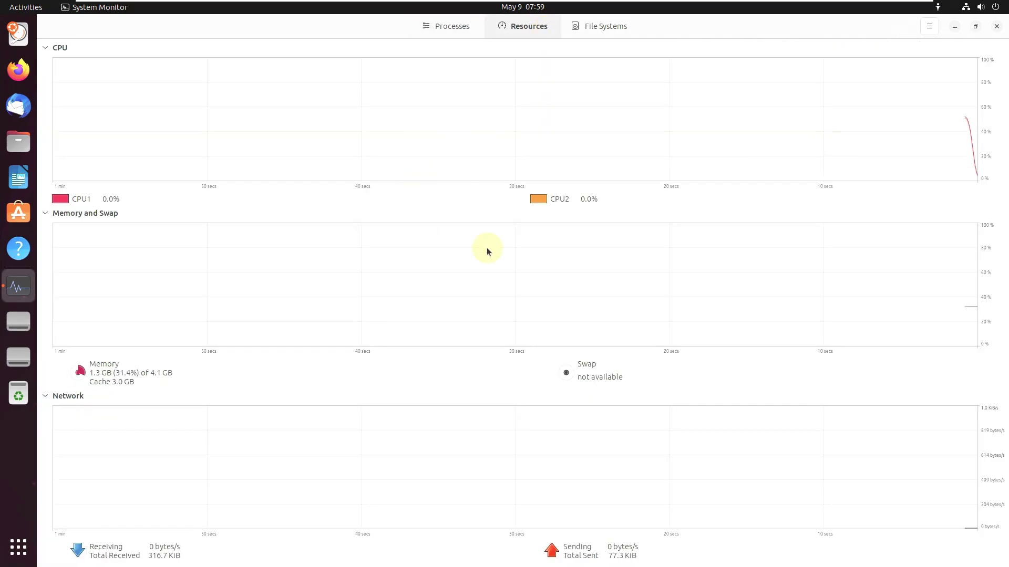
Change the CPU2 graph color to yellow.
left_click(538, 200)
left_click(468, 285)
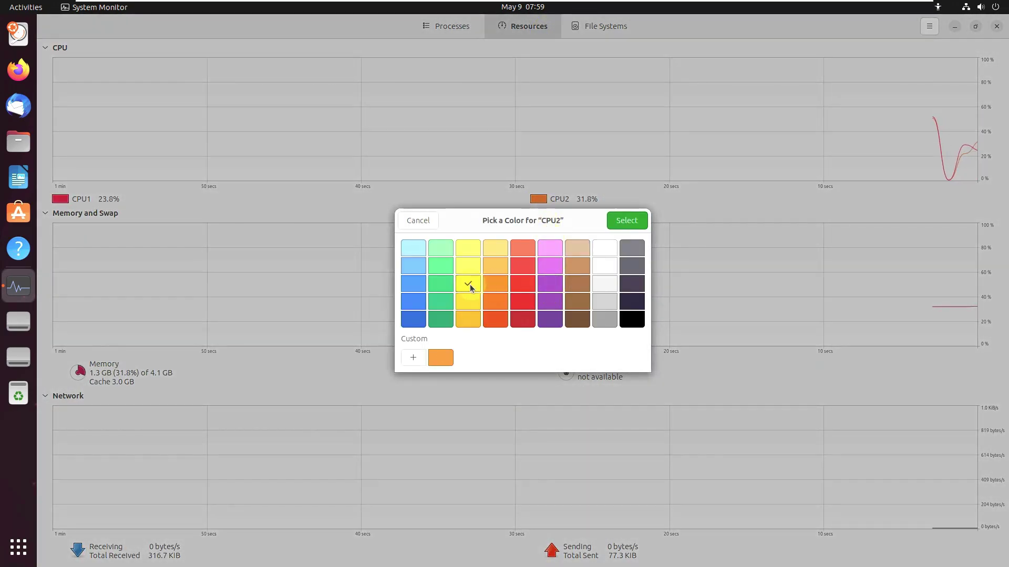
left_click(642, 220)
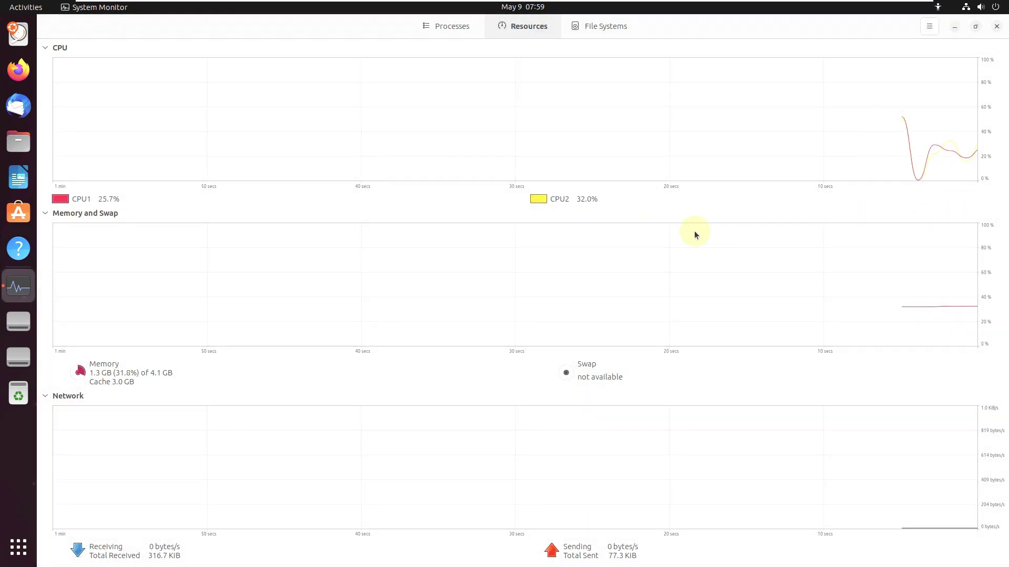
Set the CPU2 graph color to the medium green swatch.
left_click(538, 199)
left_click(440, 283)
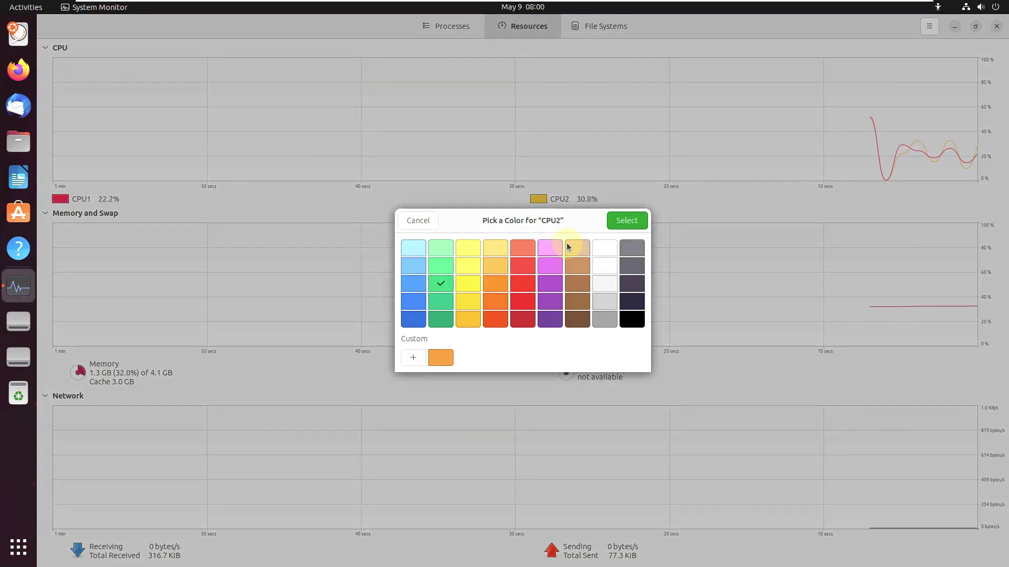
left_click(627, 221)
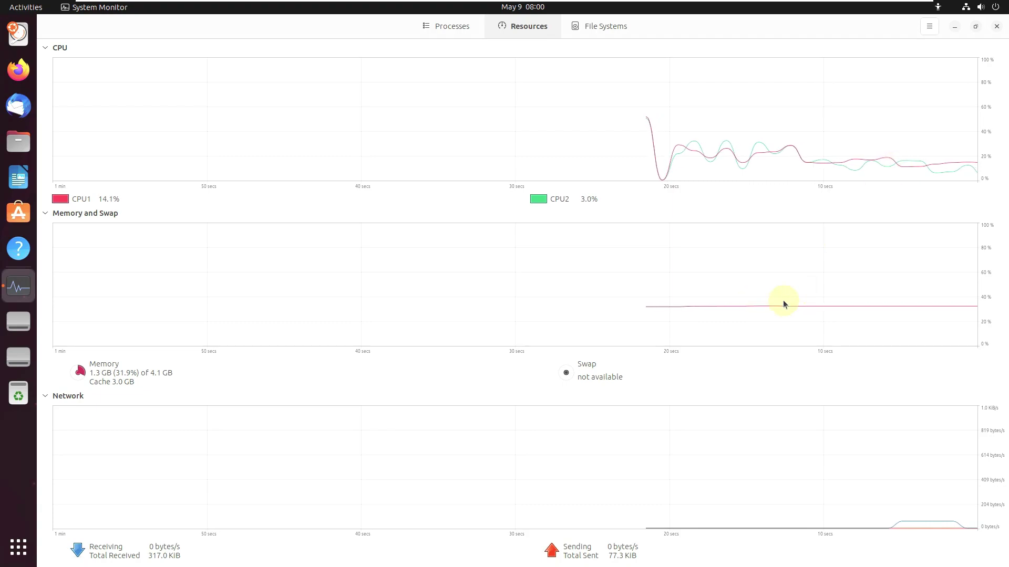
Set the Memory graph color to the medium green swatch.
left_click(81, 373)
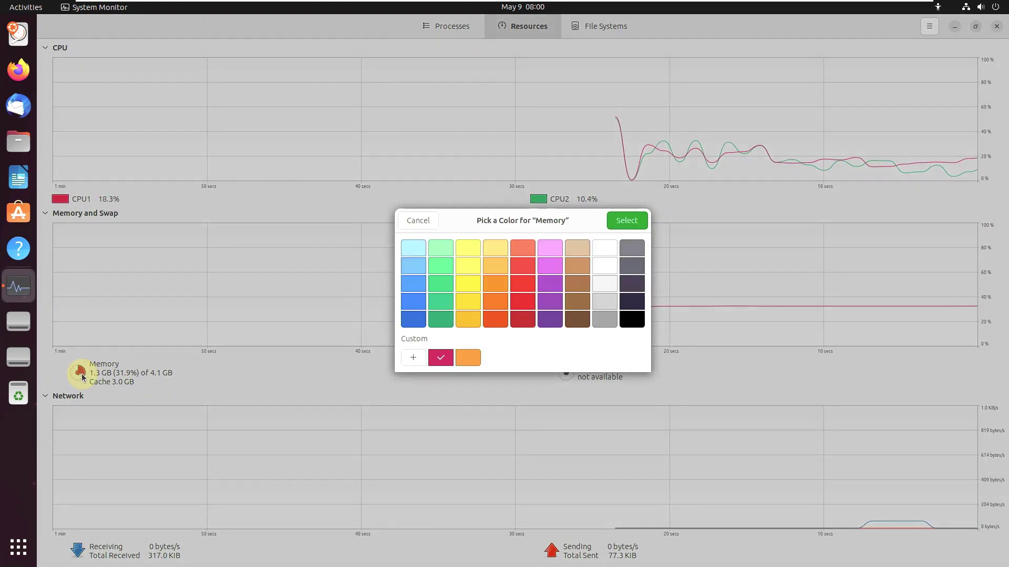
left_click(440, 285)
left_click(613, 224)
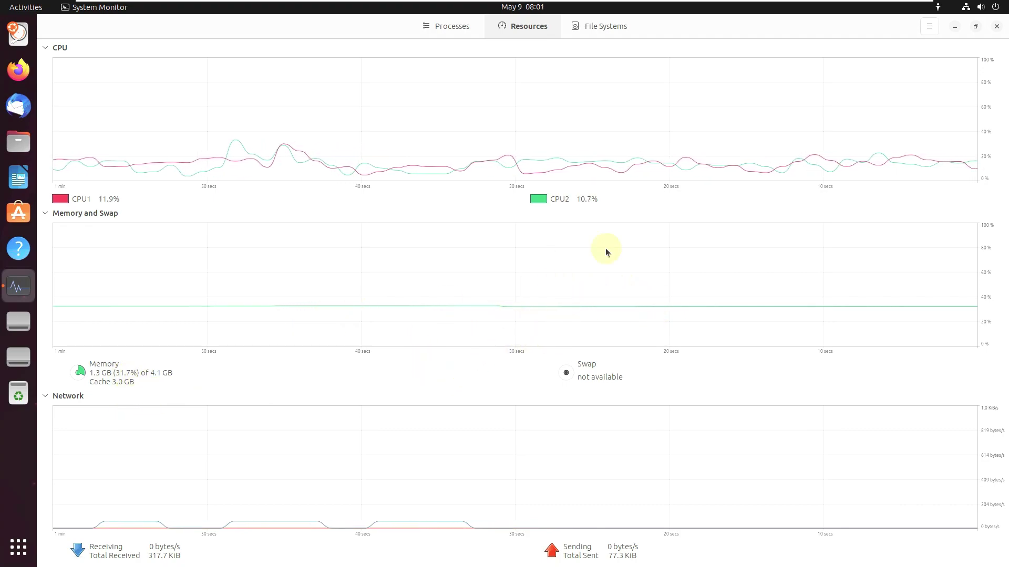
View the version information in System Monitor's About dialog and close the dialog.
left_click(929, 27)
left_click(933, 115)
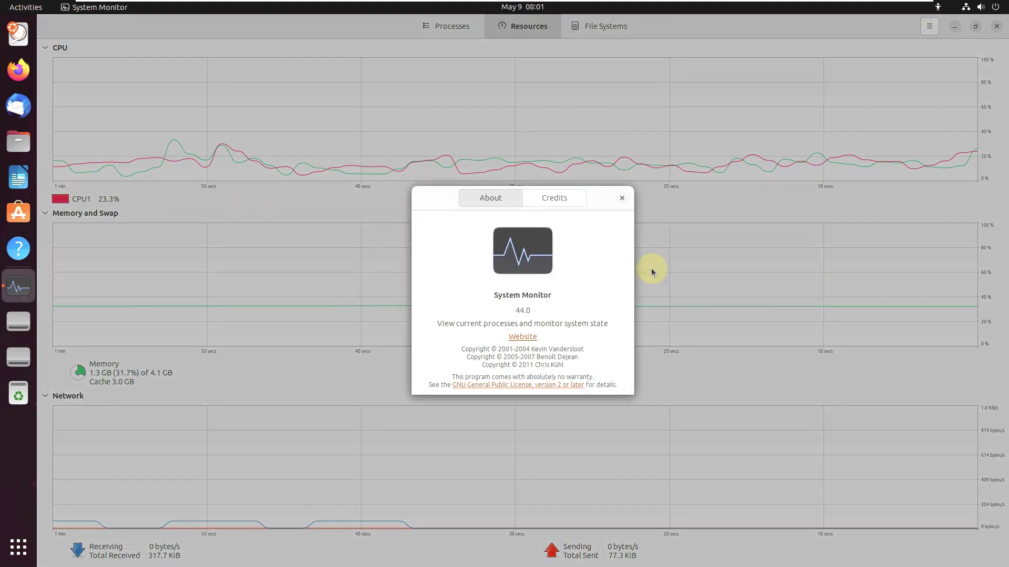
left_click(622, 198)
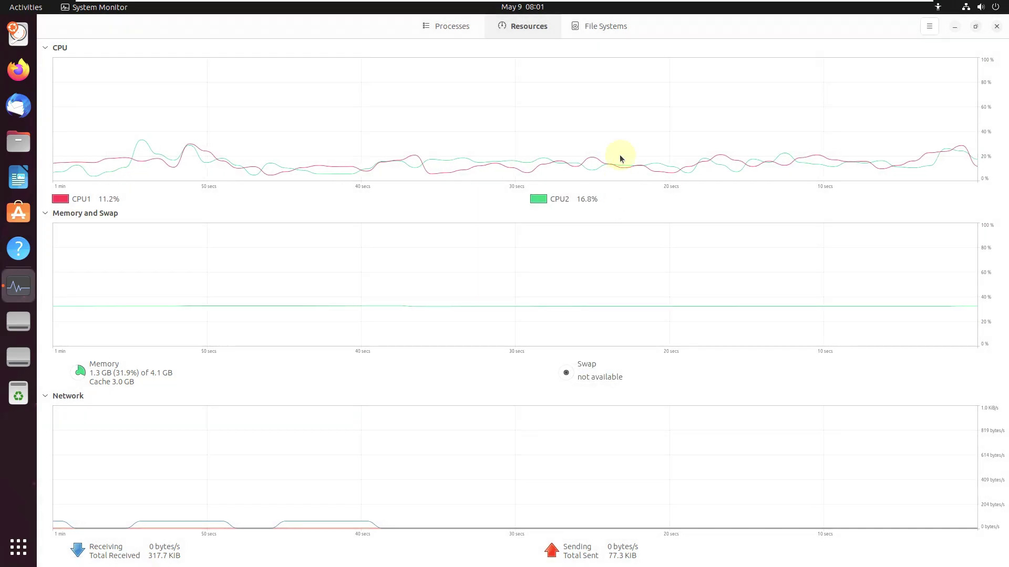
Check the File Systems view, return to the resource graphs, and close System Monitor.
left_click(605, 27)
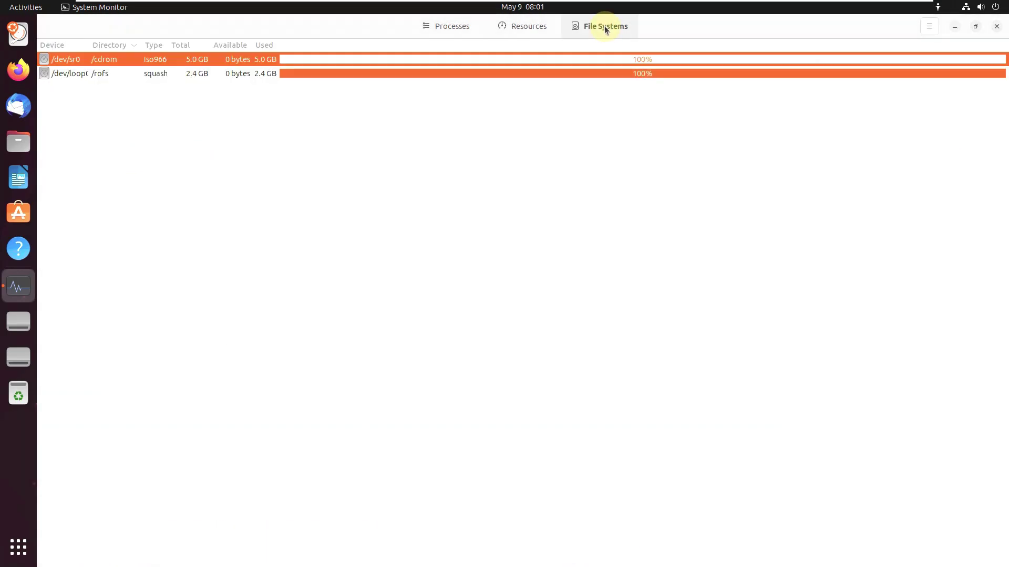
left_click(530, 35)
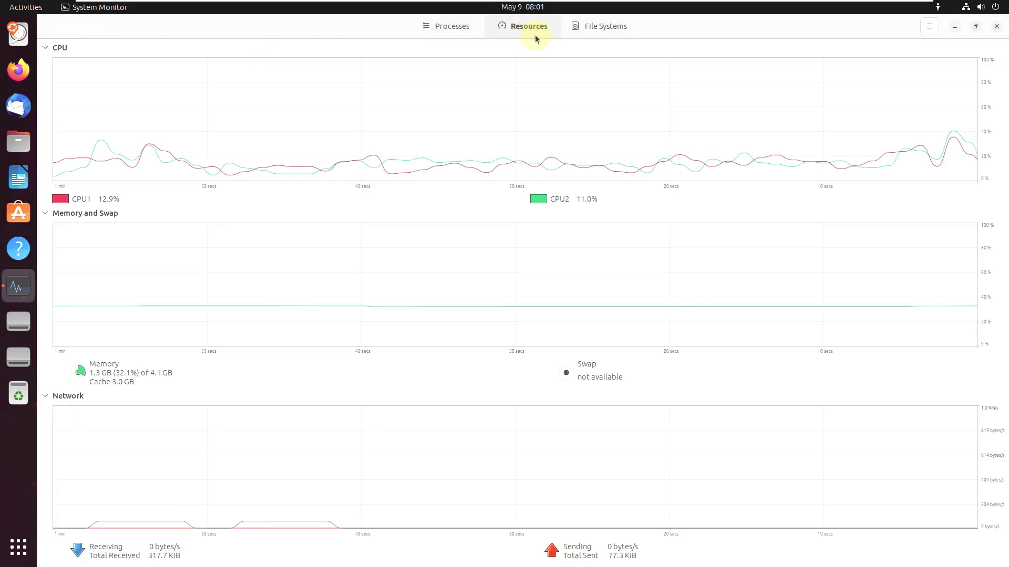
left_click(996, 27)
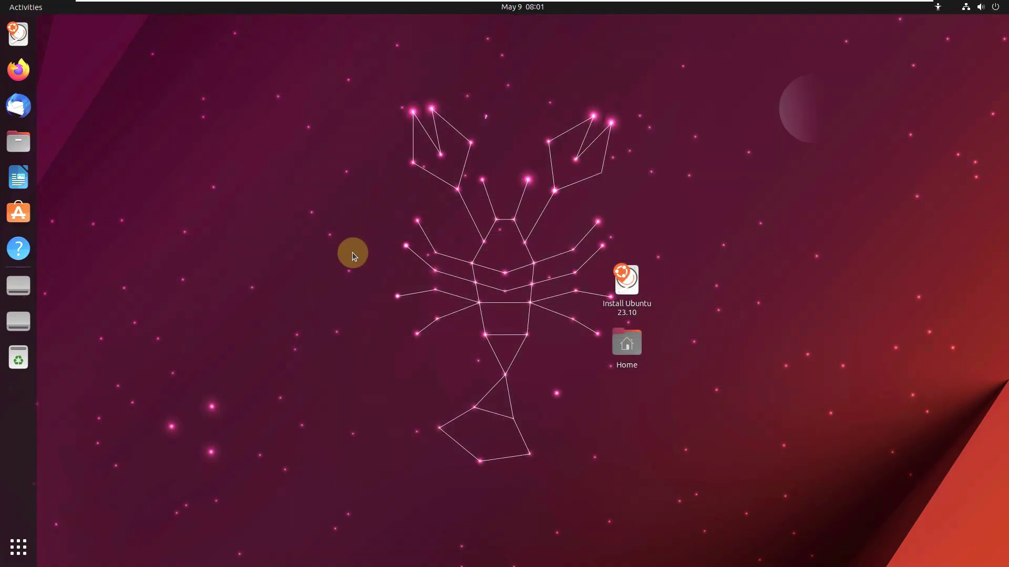
Open a Terminal window from the installed applications.
left_click(29, 538)
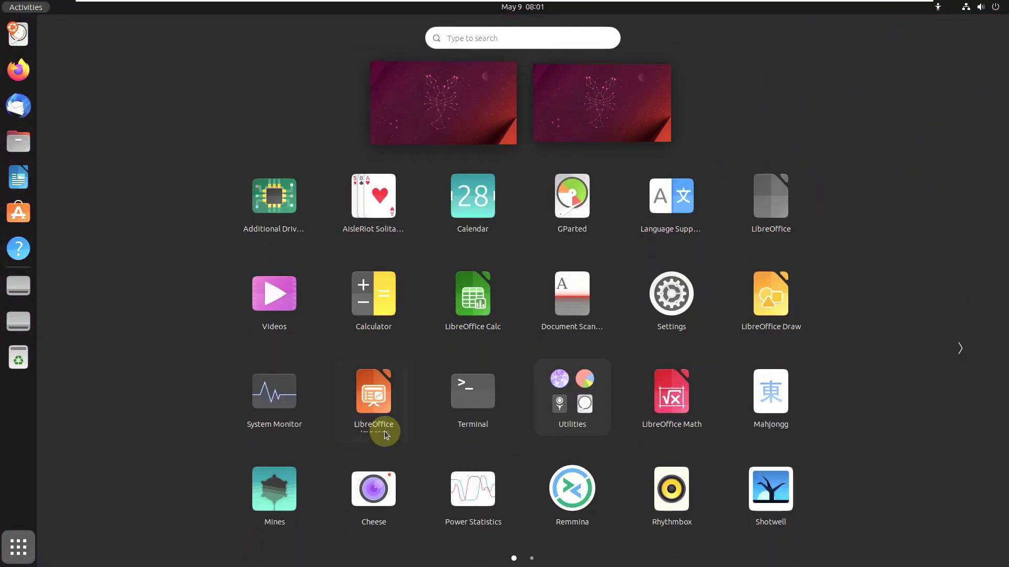
left_click(31, 538)
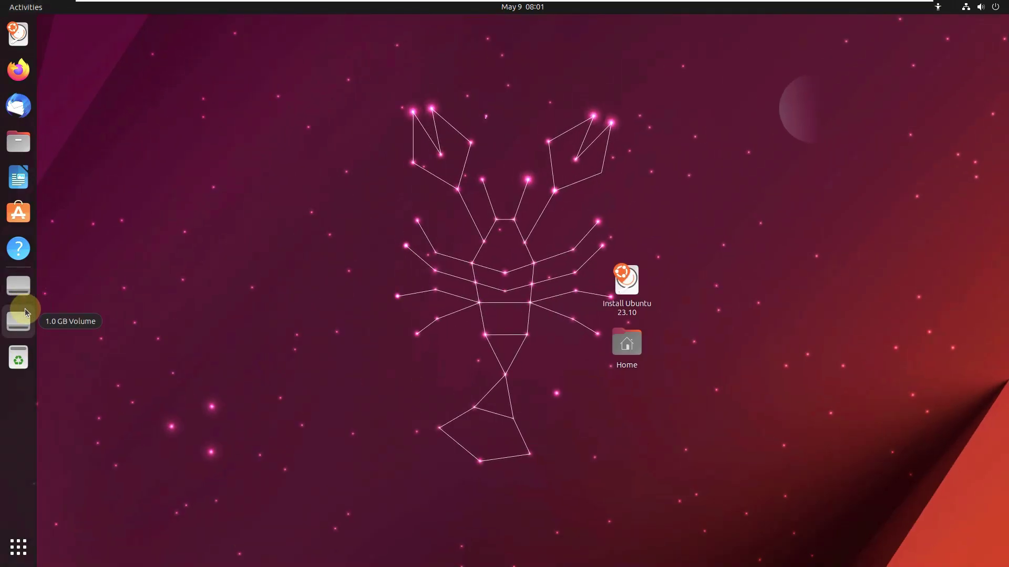
left_click(30, 541)
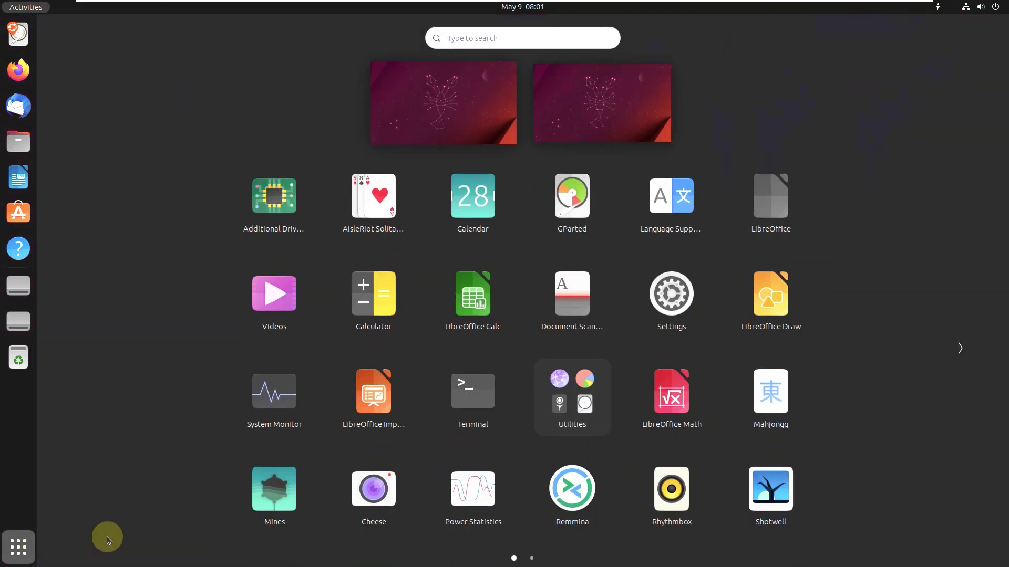
left_click(453, 411)
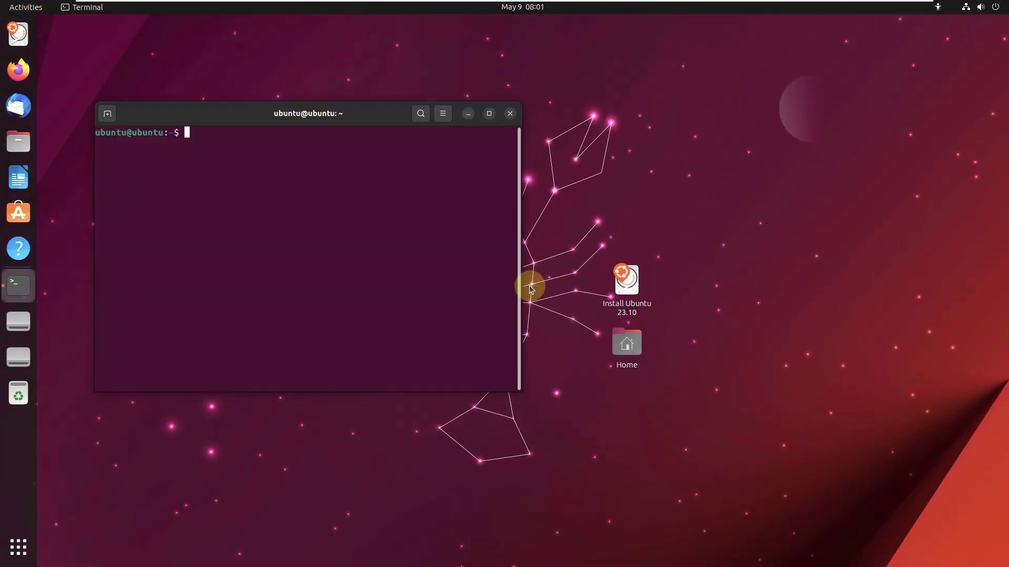
View GNOME Terminal's version in the About dialog, highlight the GNOME release text, and close the dialog.
left_click(443, 113)
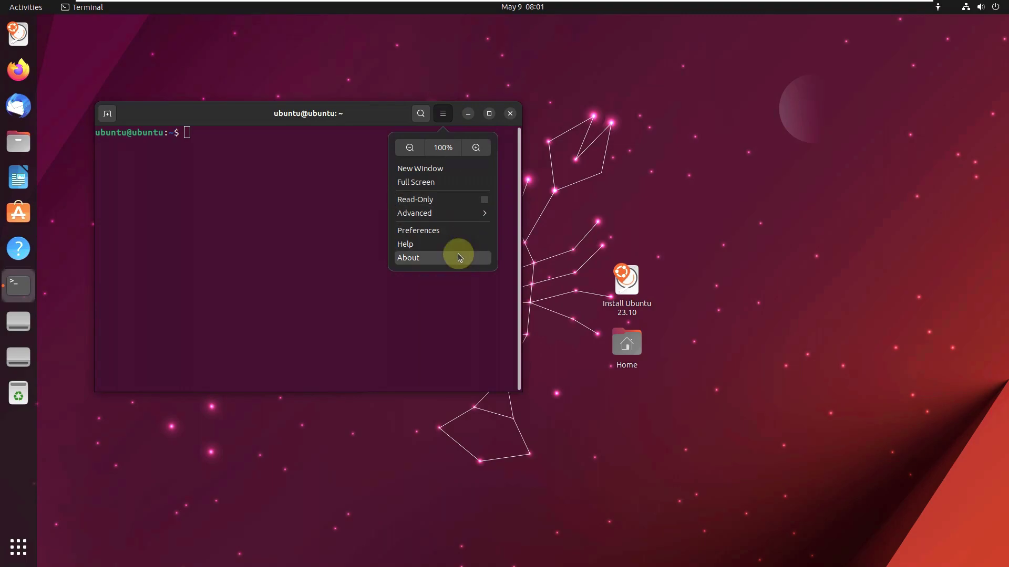
left_click(458, 257)
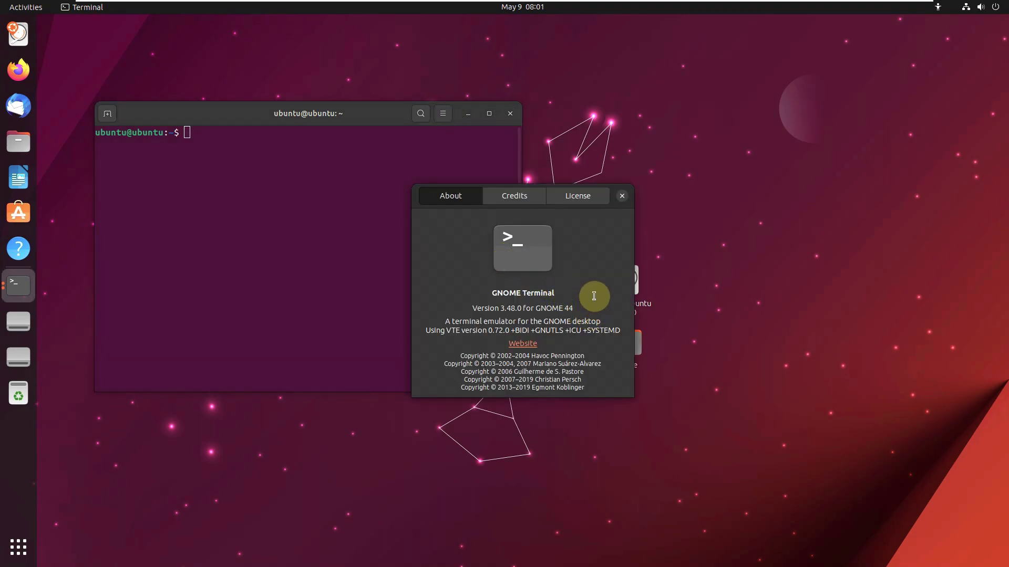
left_click_drag(575, 310, 539, 310)
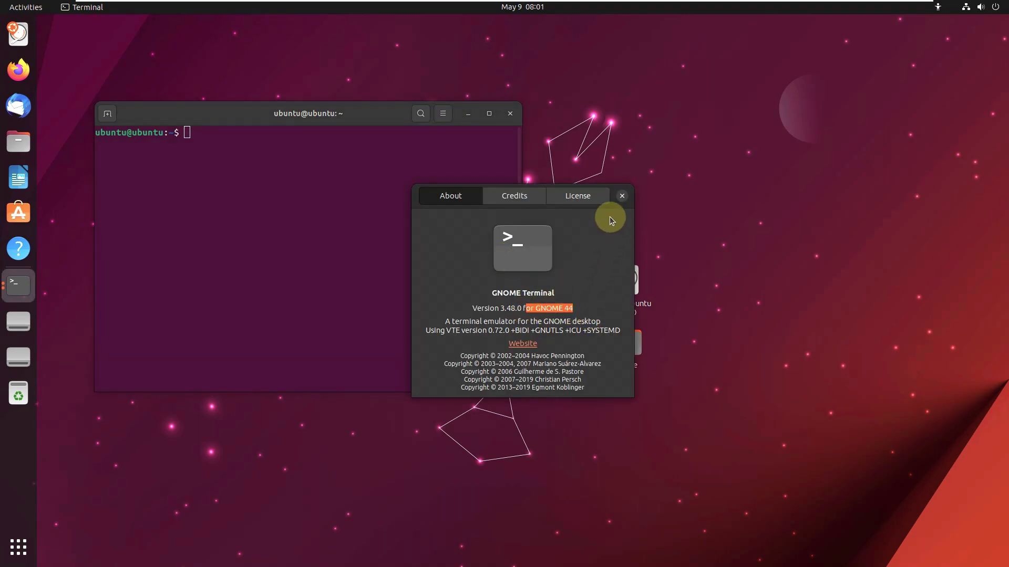
left_click(622, 196)
Maximize the Terminal window and set its theme variant to Light in the general preferences.
double_click(372, 114)
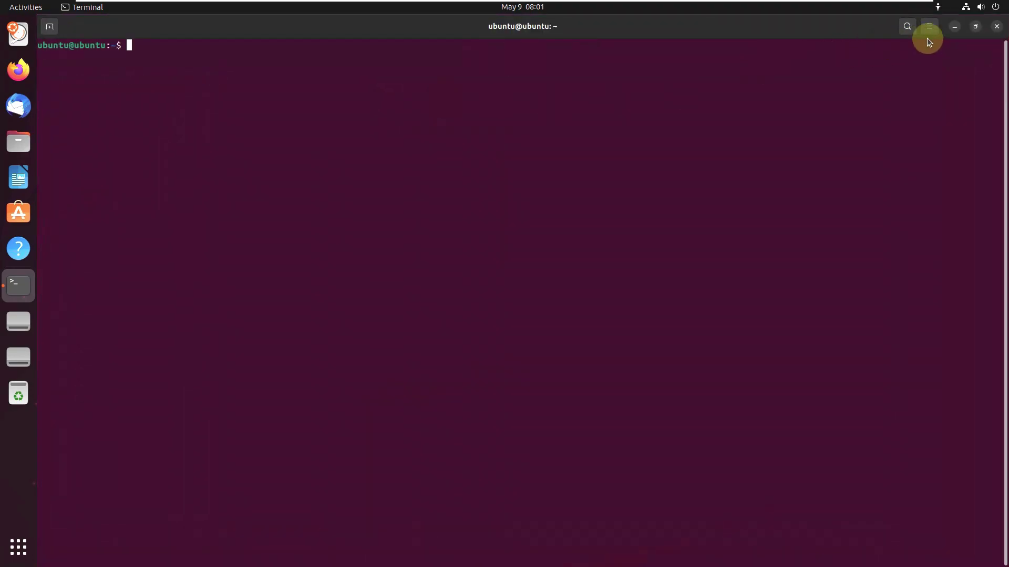
left_click(929, 29)
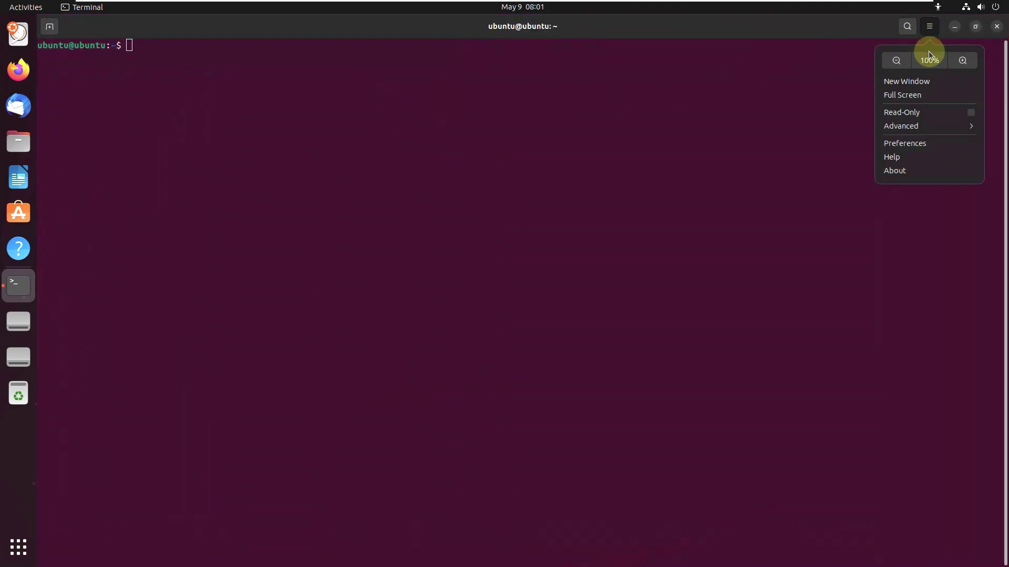
left_click(927, 141)
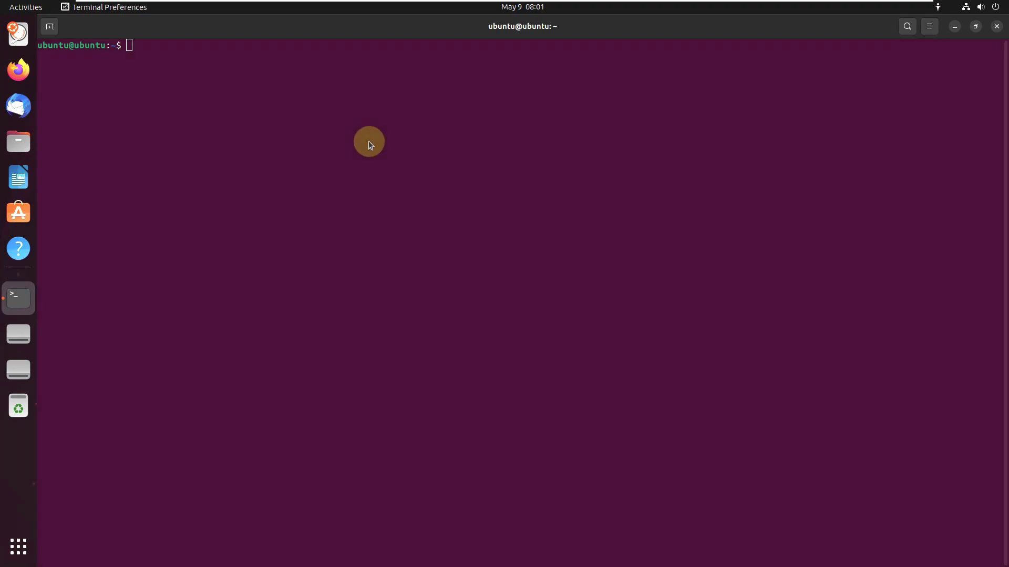
left_click(247, 110)
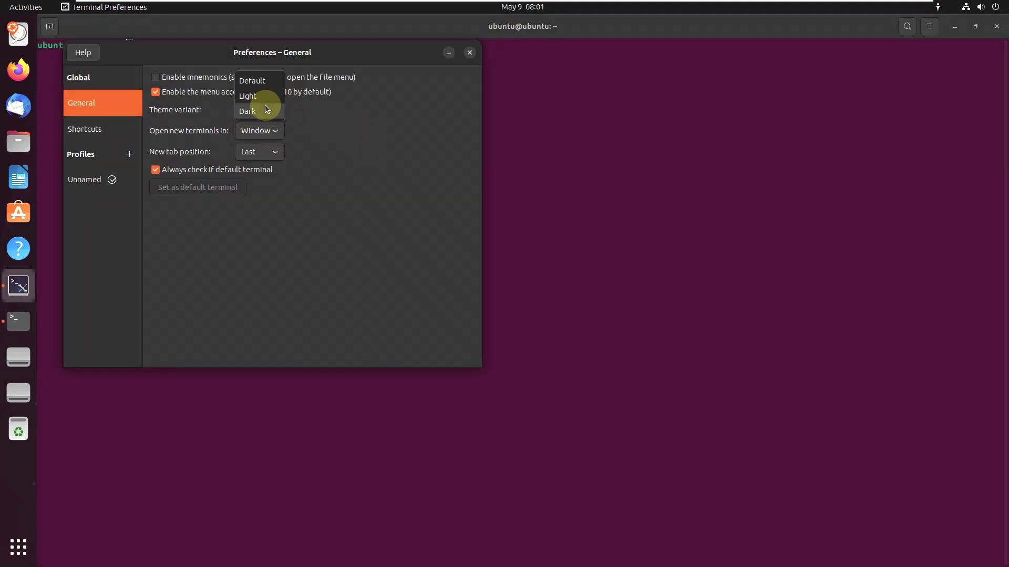
left_click(264, 99)
left_click(470, 54)
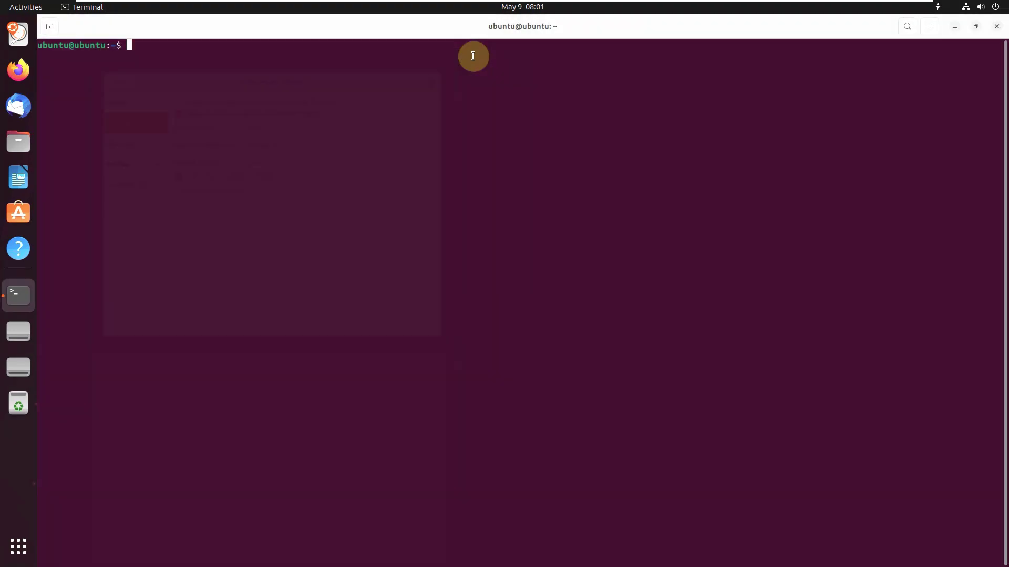
Turn off the system theme colors for the Unnamed Terminal profile and close the preferences.
left_click(927, 27)
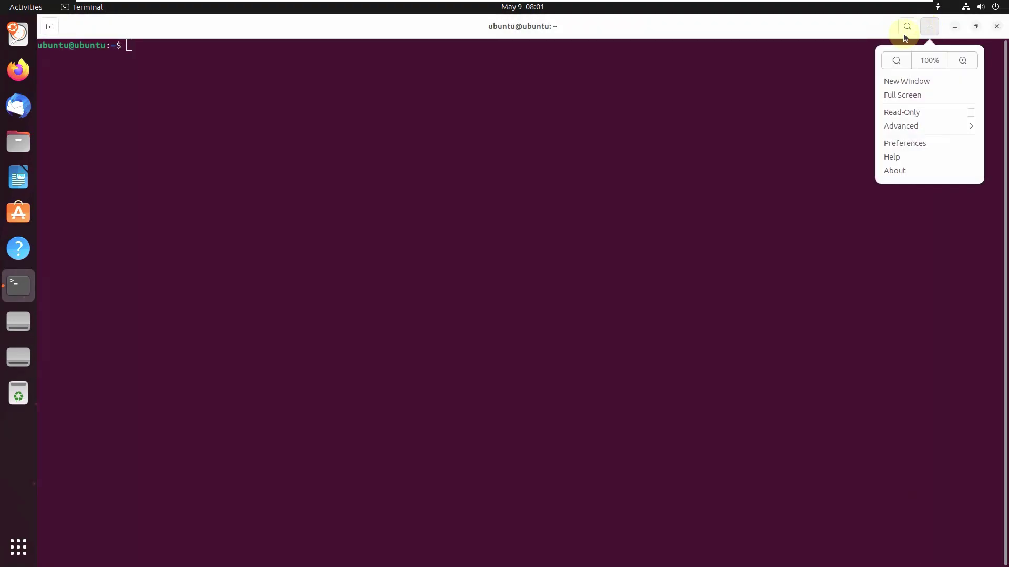
left_click(899, 145)
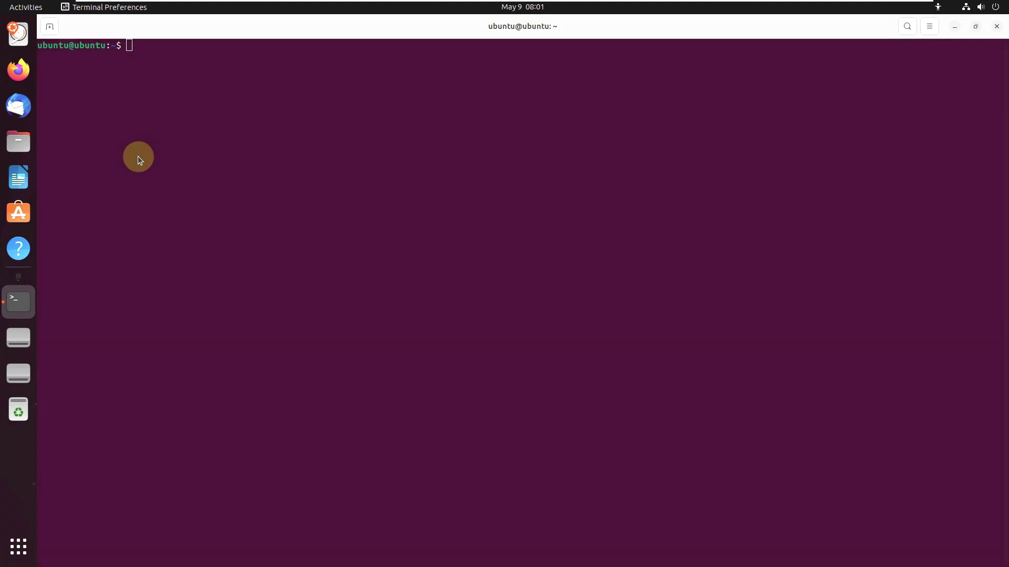
left_click(99, 178)
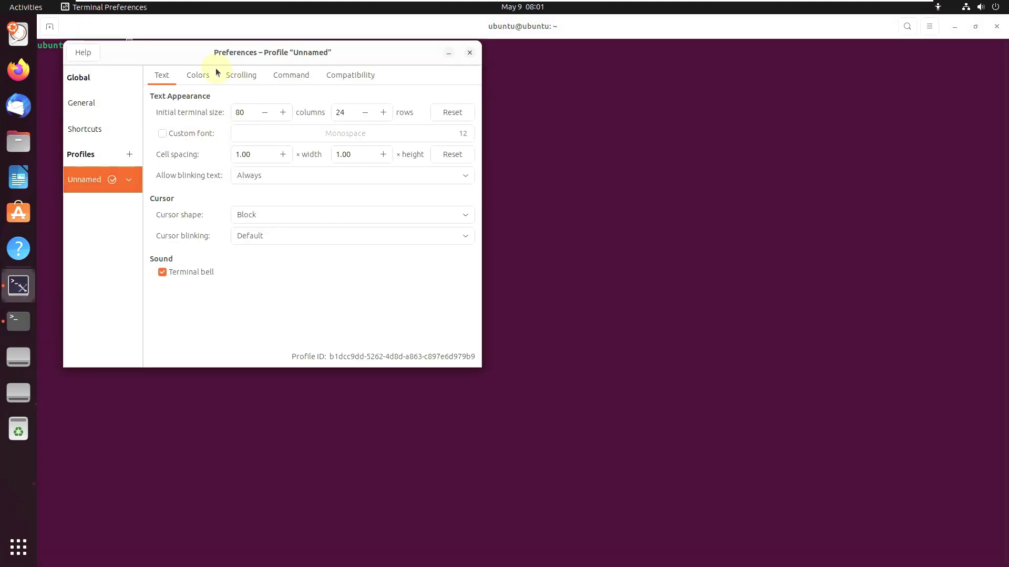
left_click(206, 75)
left_click(228, 111)
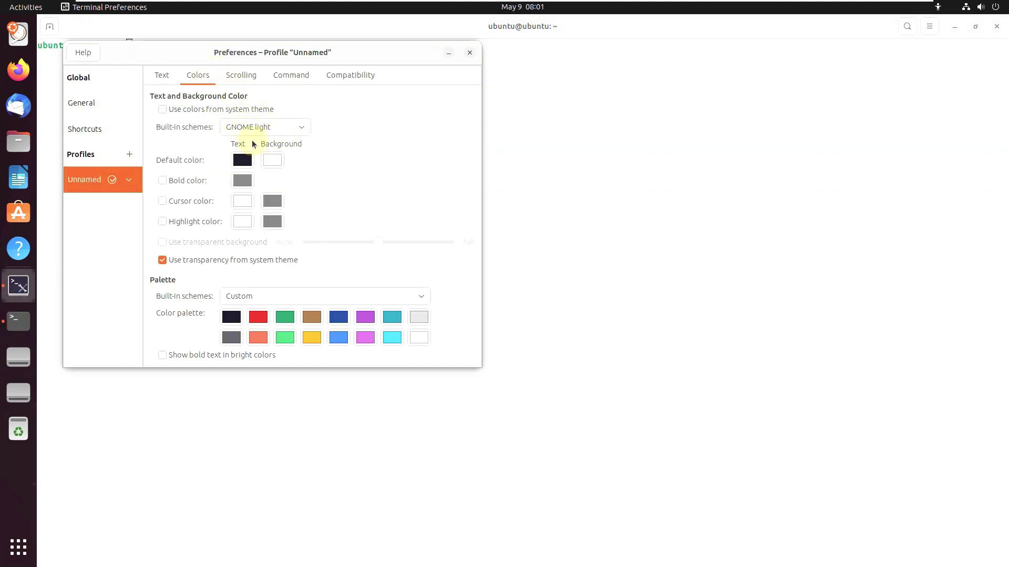
left_click(467, 51)
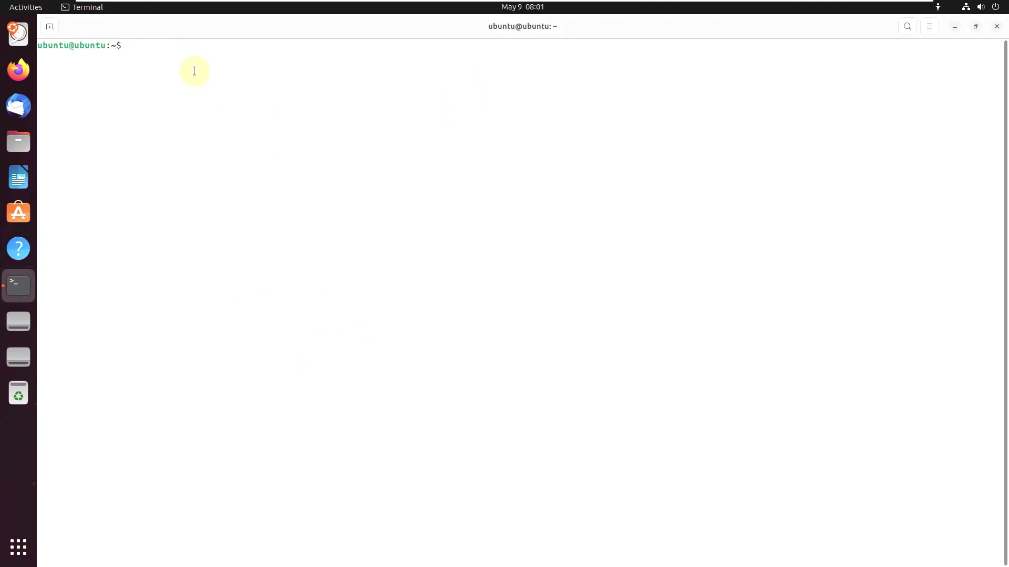
Run the command inxi -sv8 in the terminal to request the system information.
type("inxi -sv")
type("8")
key("Return")
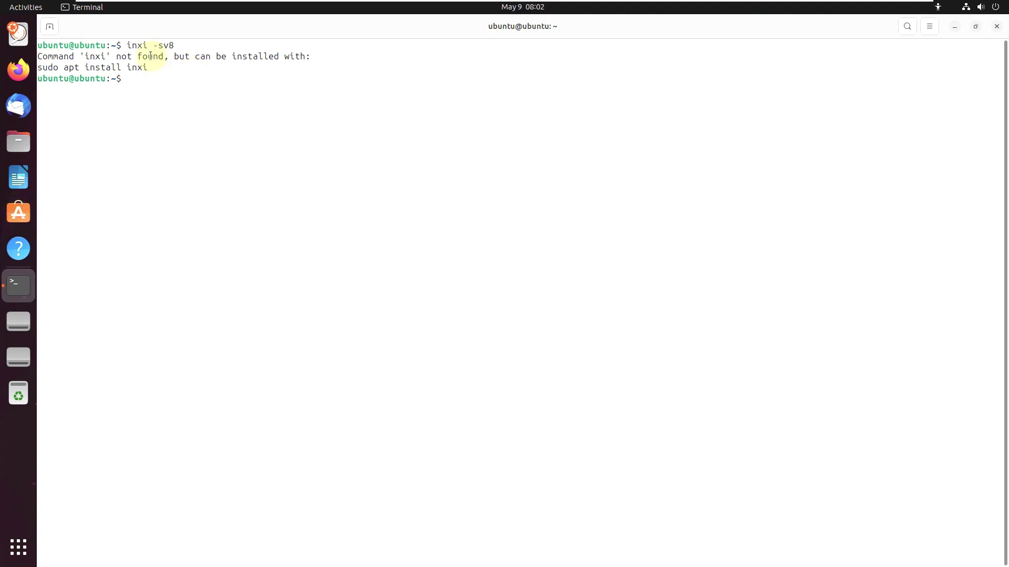
Copy the suggested command sudo apt install inxi to the prompt and try to install inxi with it.
left_click_drag(147, 68, 38, 69)
right_click(57, 73)
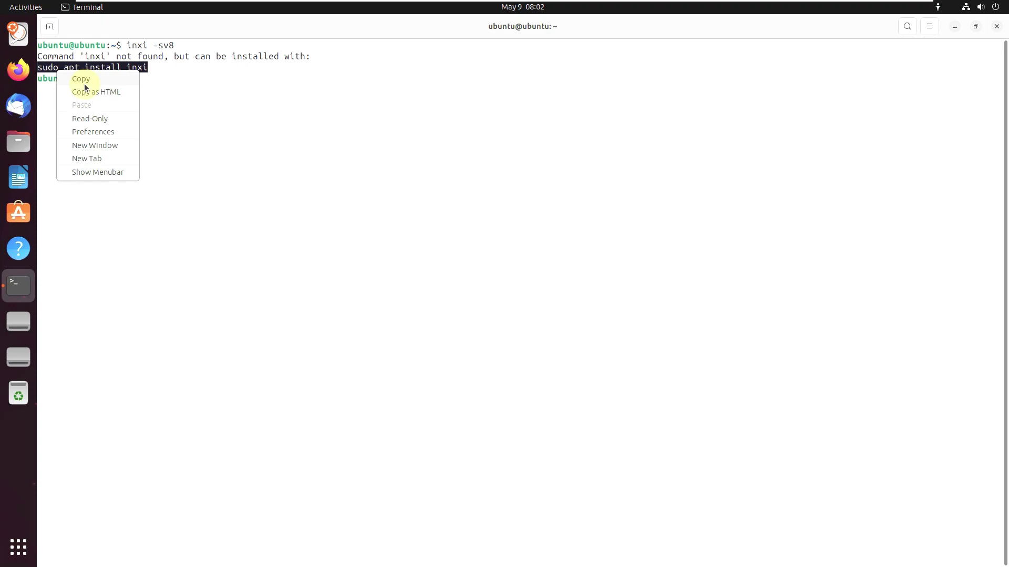
left_click(83, 80)
right_click(141, 75)
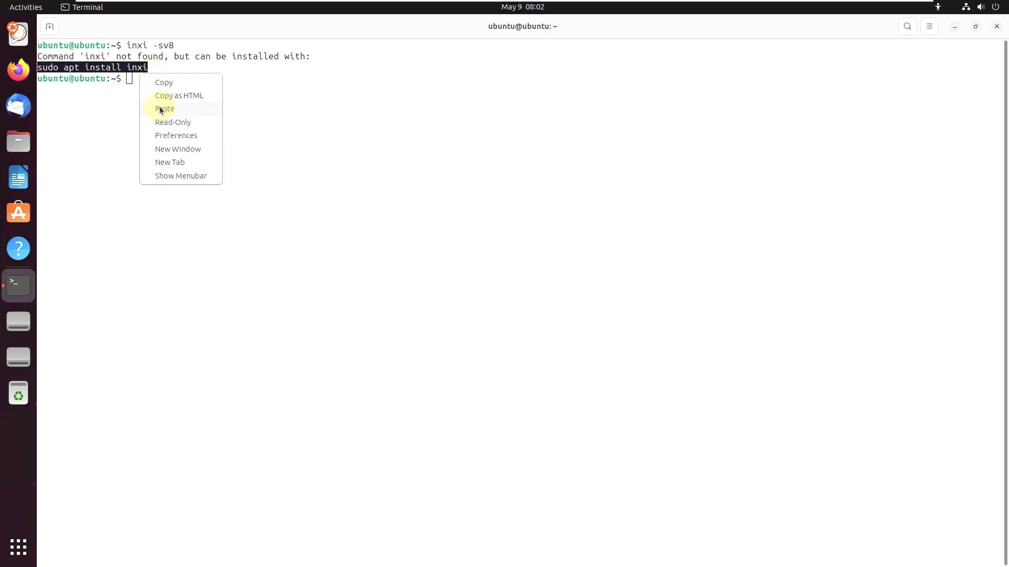
left_click(160, 108)
key("Return")
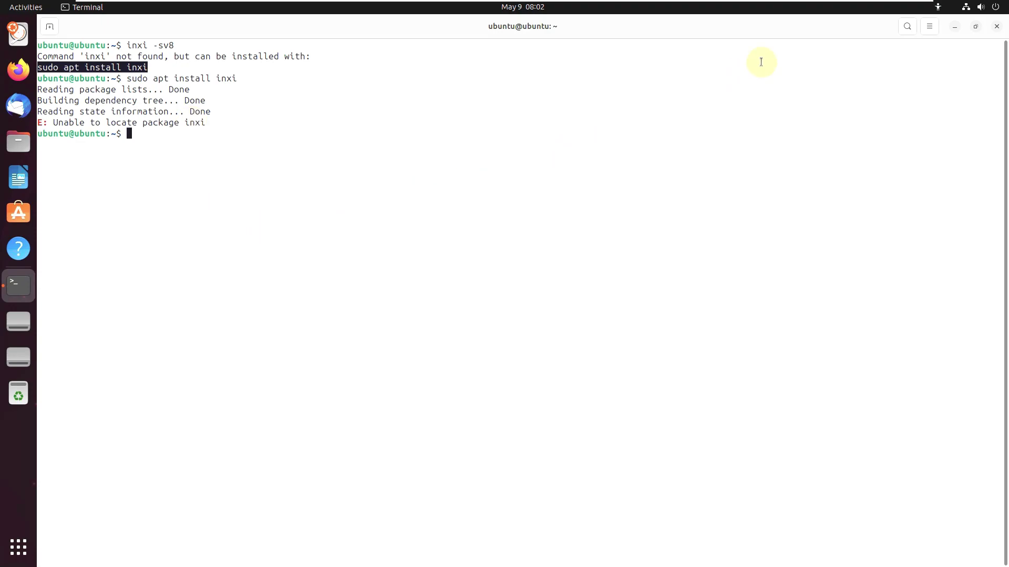
Open Terminal's About dialog again and close it.
left_click(929, 27)
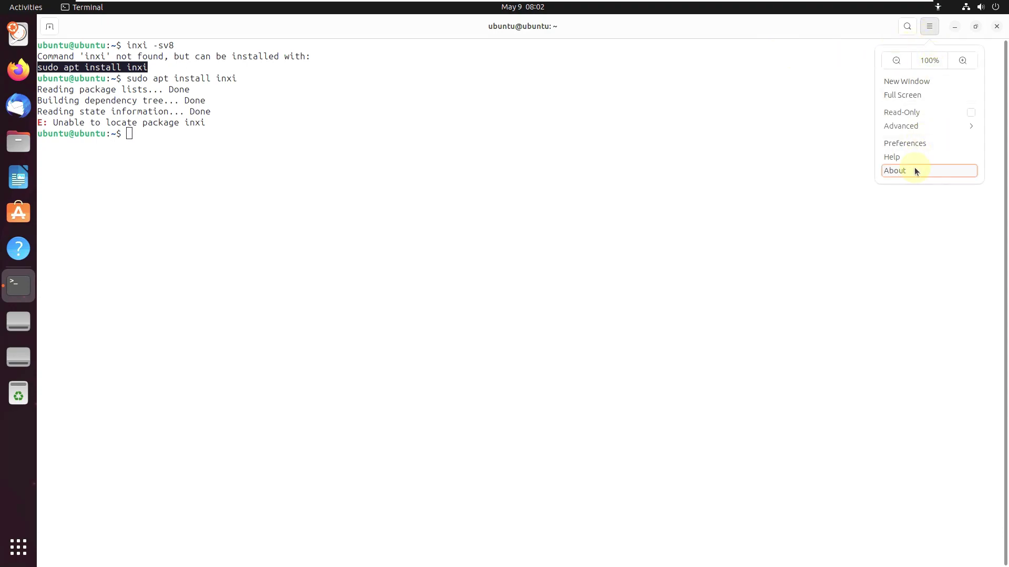
left_click(914, 169)
left_click(623, 196)
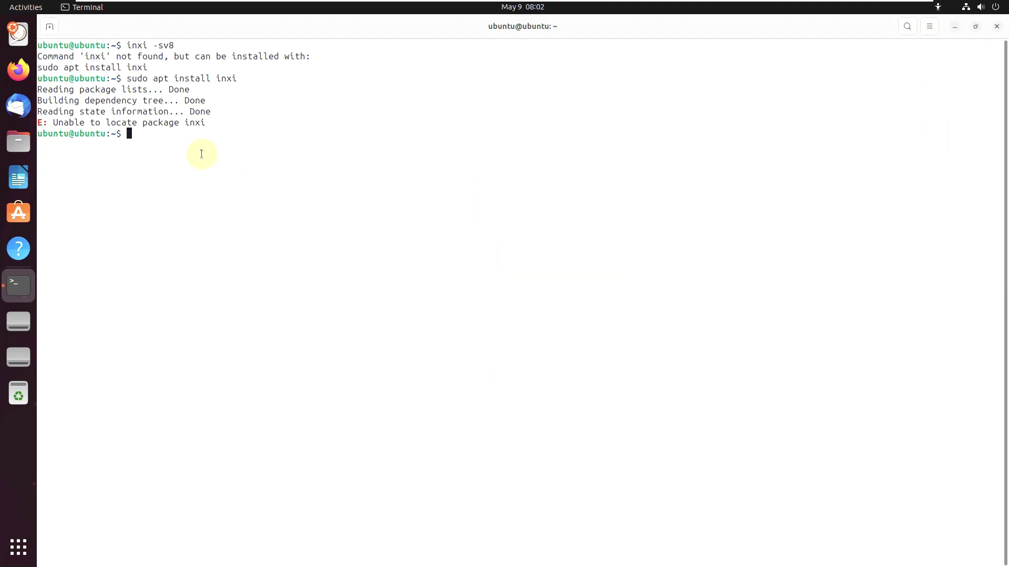
Run cat /etc/issue and highlight the branch description in the release line.
type("cat /etc/issue")
key("Return")
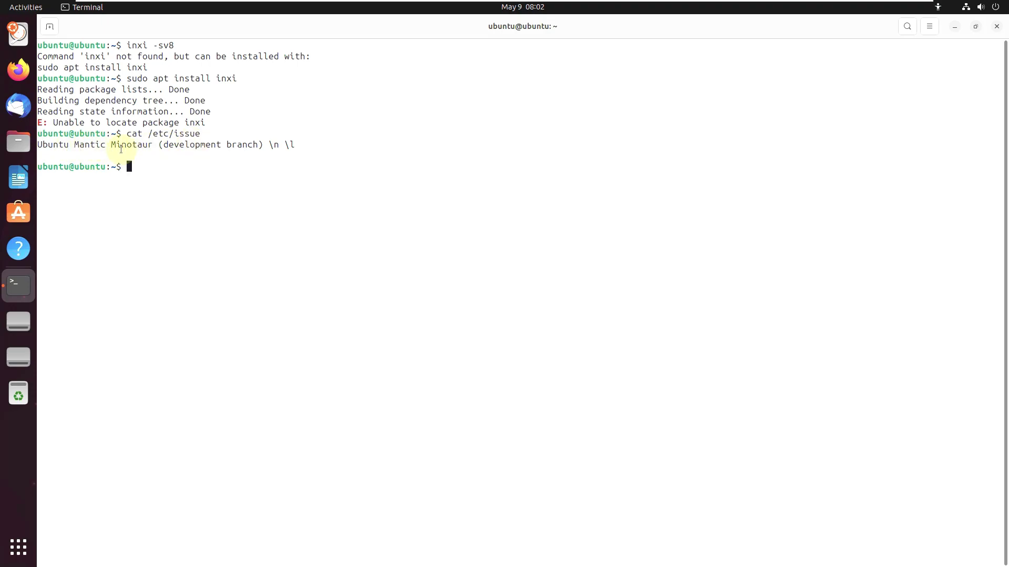
left_click_drag(263, 144, 158, 144)
left_click(160, 165)
Try to run htop, and install it by copying and running the suggested command sudo apt install htop.
type("htop")
key("Return")
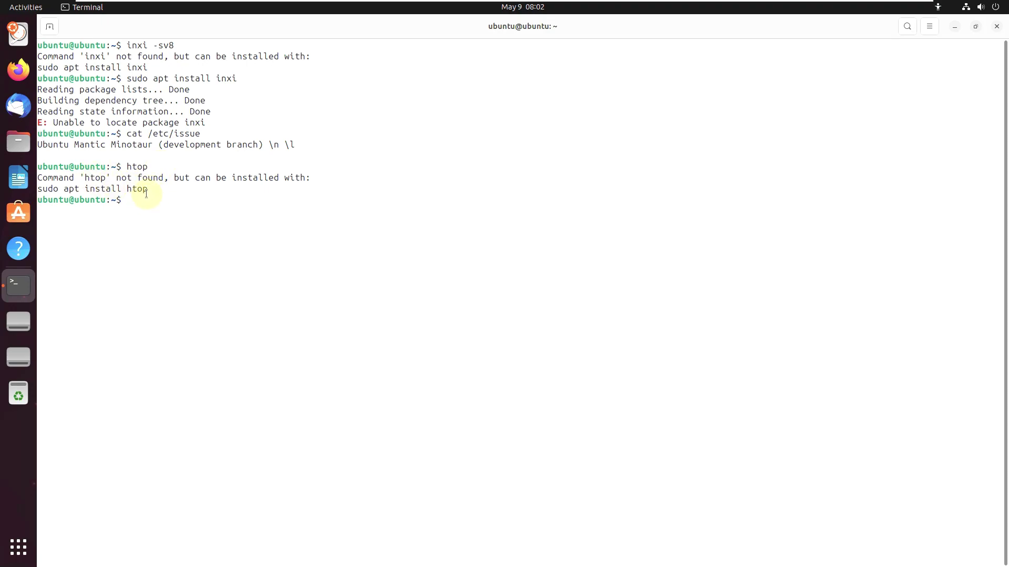
left_click_drag(147, 188, 38, 189)
right_click(57, 190)
left_click(64, 196)
right_click(135, 202)
left_click(171, 237)
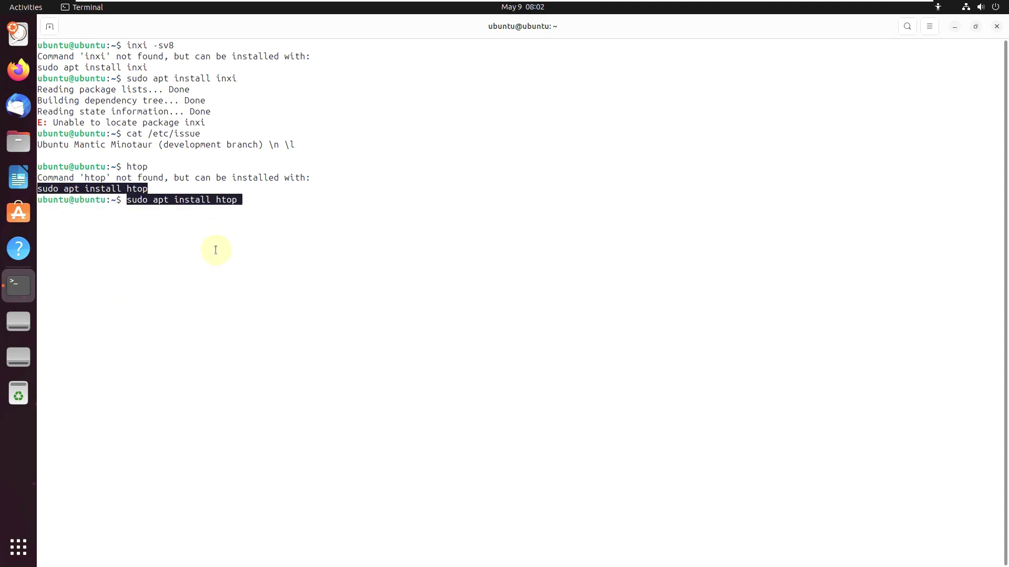
key("Return")
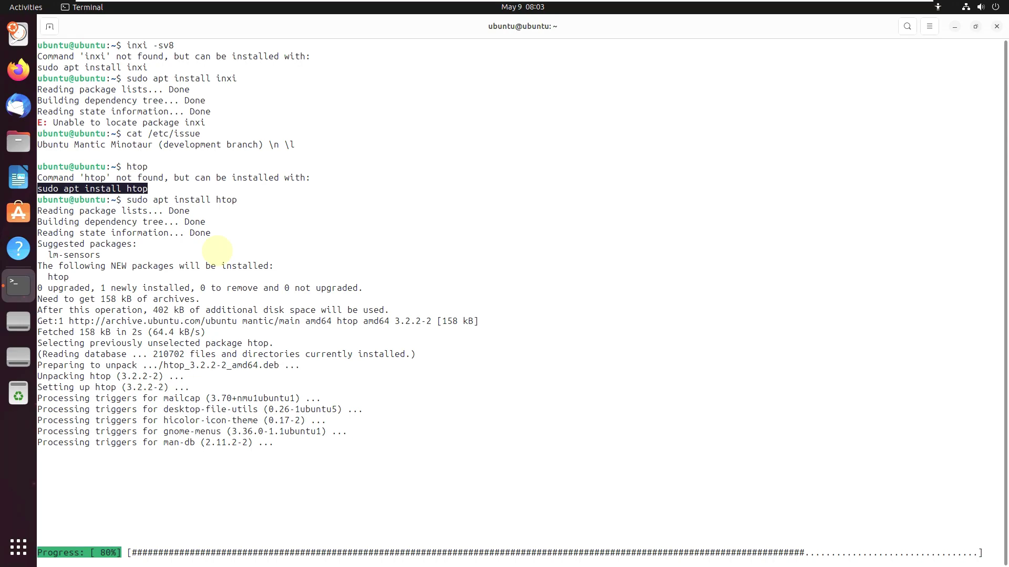
Run htop to inspect the running processes, and close the Terminal window while it is still running.
type("htop")
key("Return")
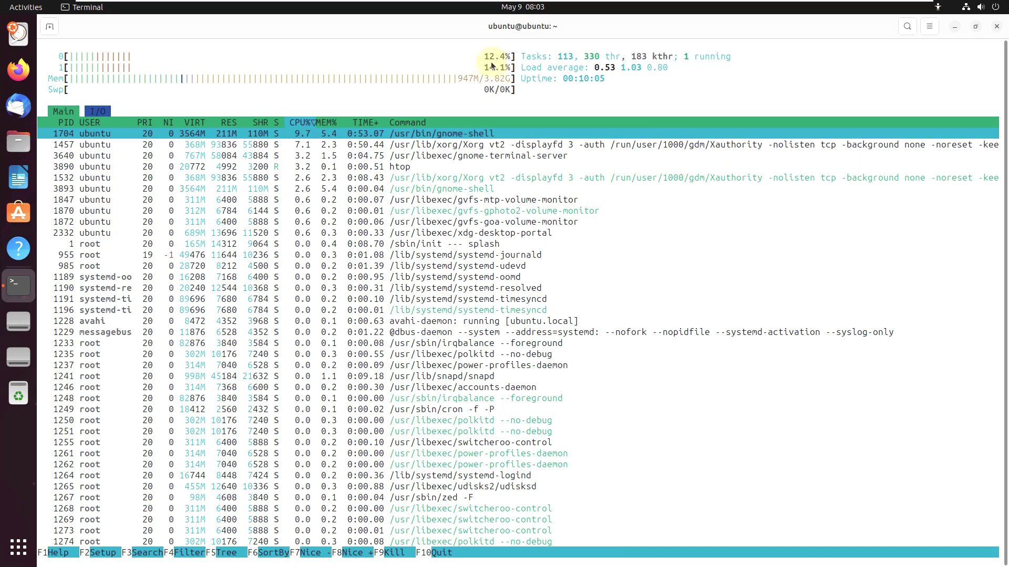
left_click(995, 31)
left_click(584, 314)
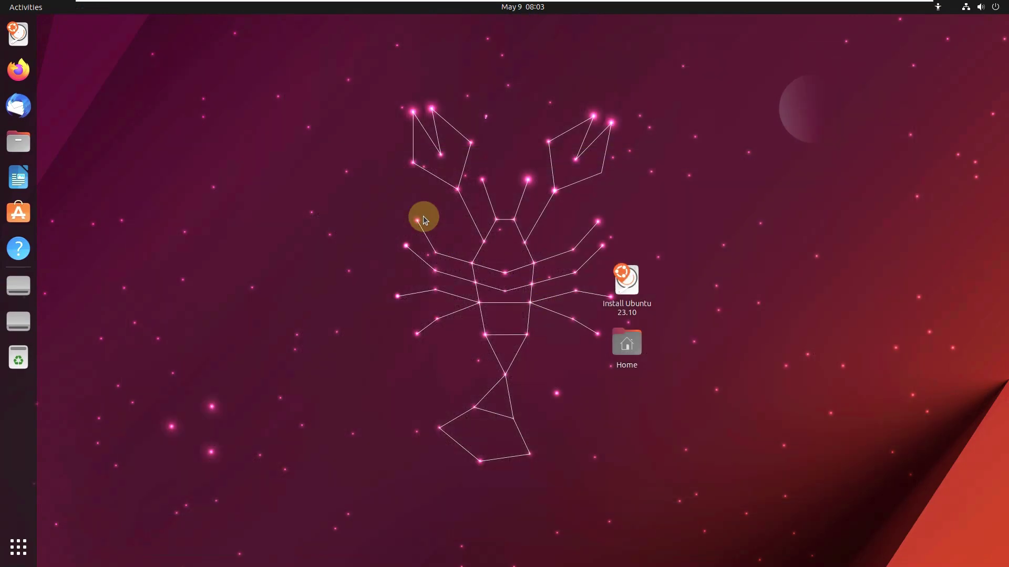
Start the Ubuntu 23.10 installer and accept English, the English (US) keyboard layout and the wired connection.
left_click(618, 277)
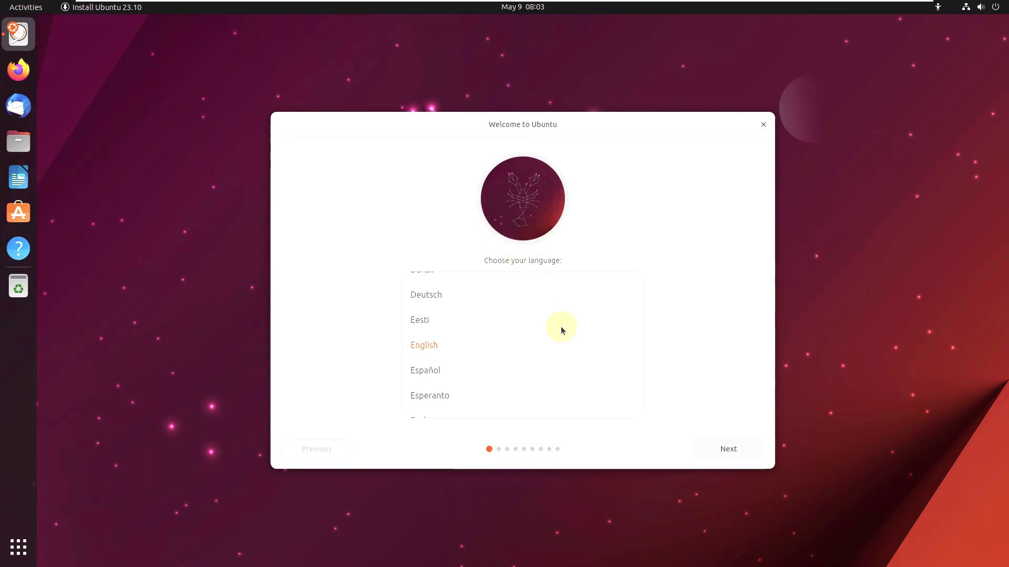
left_click(716, 446)
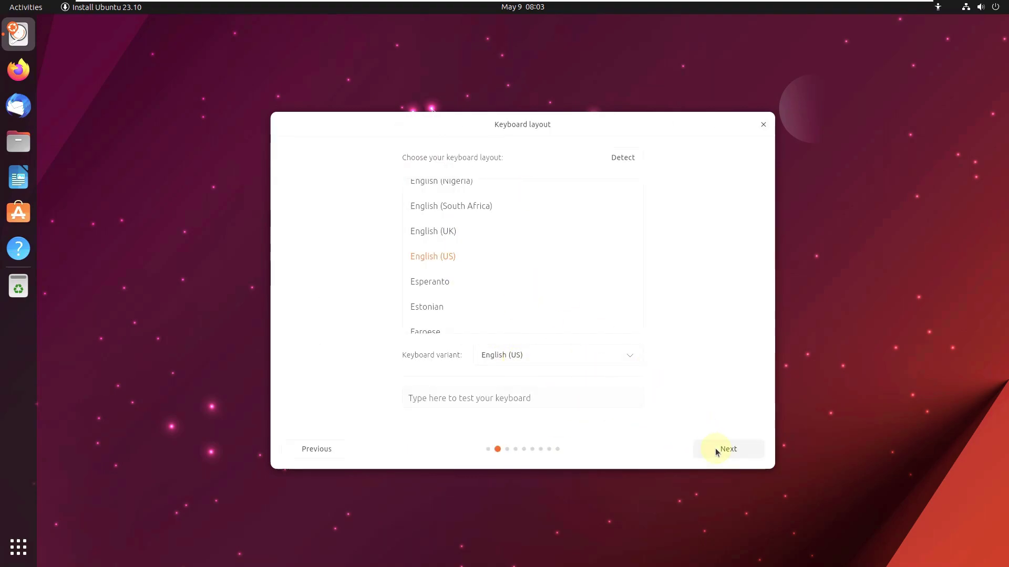
left_click(717, 451)
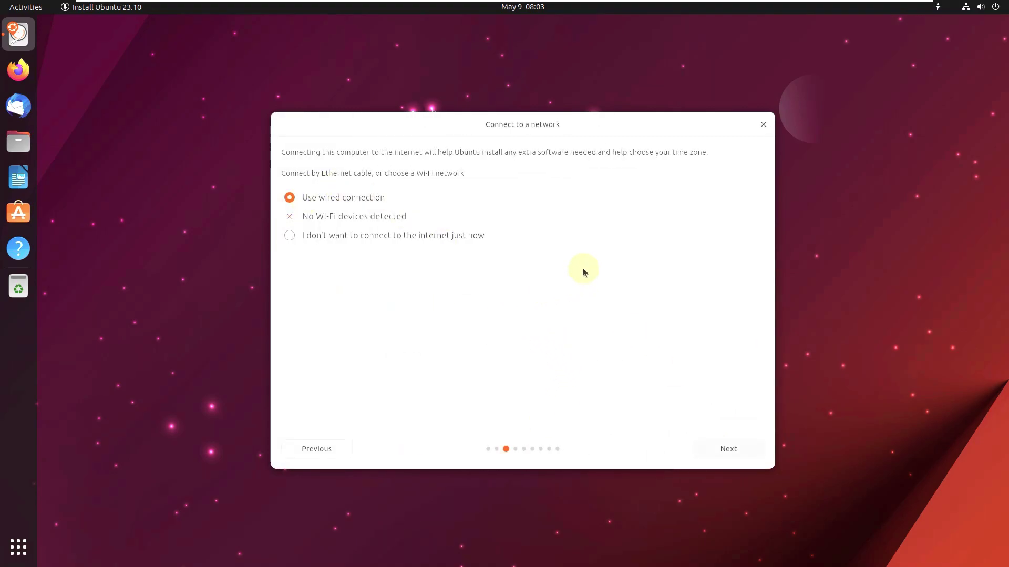
left_click(732, 448)
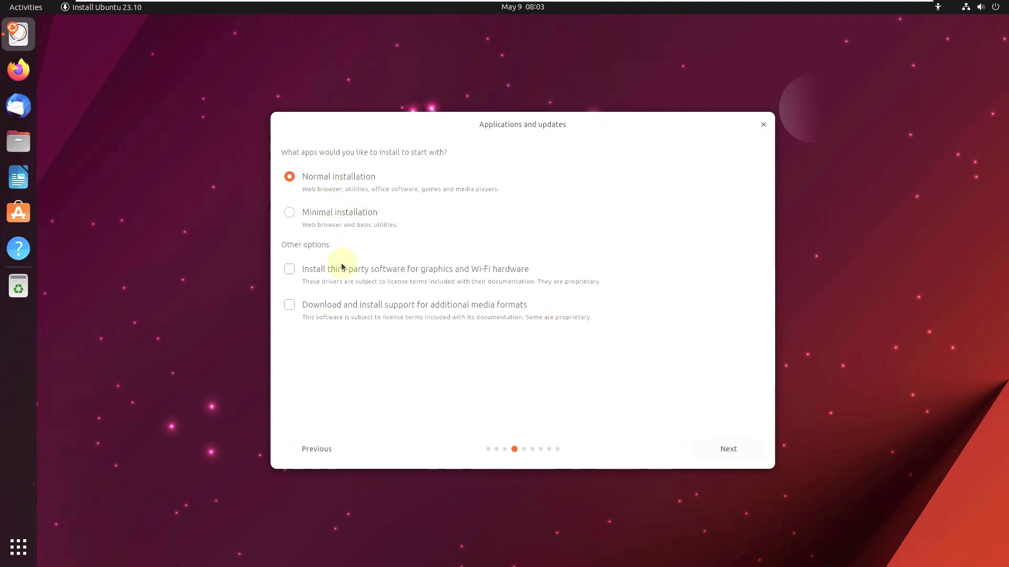
Choose Normal installation with third-party graphics and Wi-Fi software and additional media format support, and continue to the installation type.
left_click(362, 274)
left_click(372, 306)
left_click(326, 211)
left_click(331, 189)
left_click(368, 216)
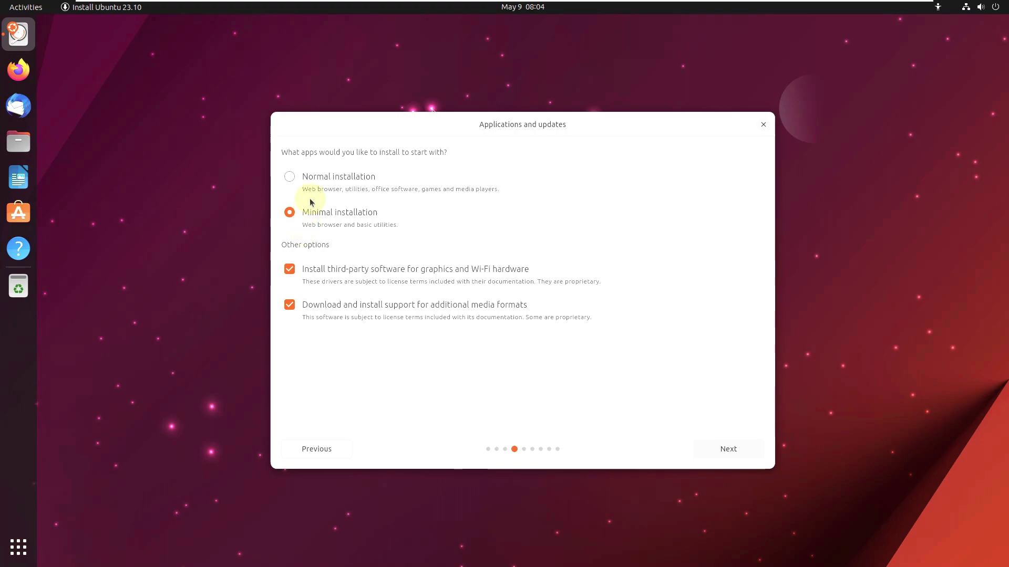
left_click(317, 177)
left_click(735, 443)
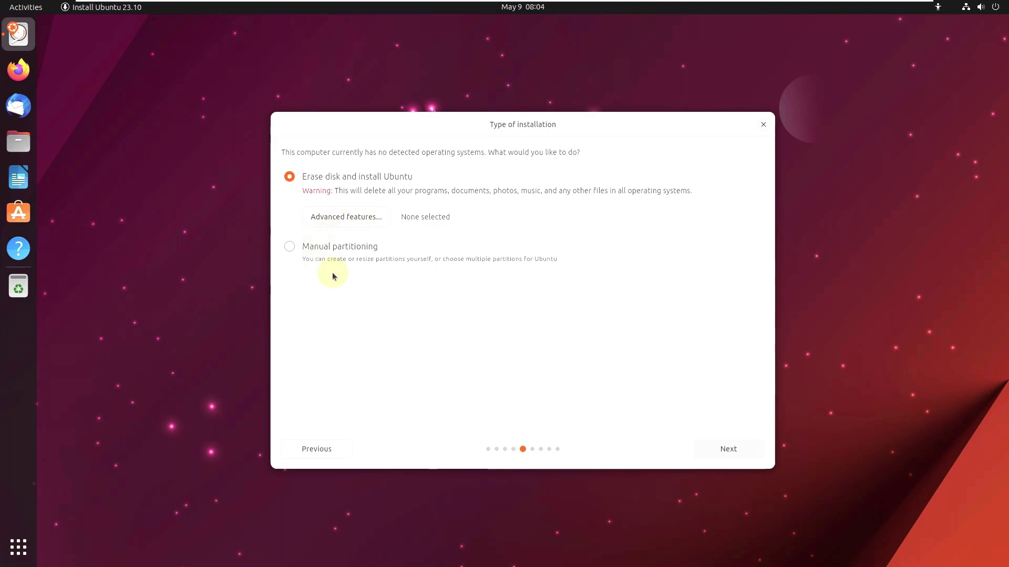
left_click(342, 448)
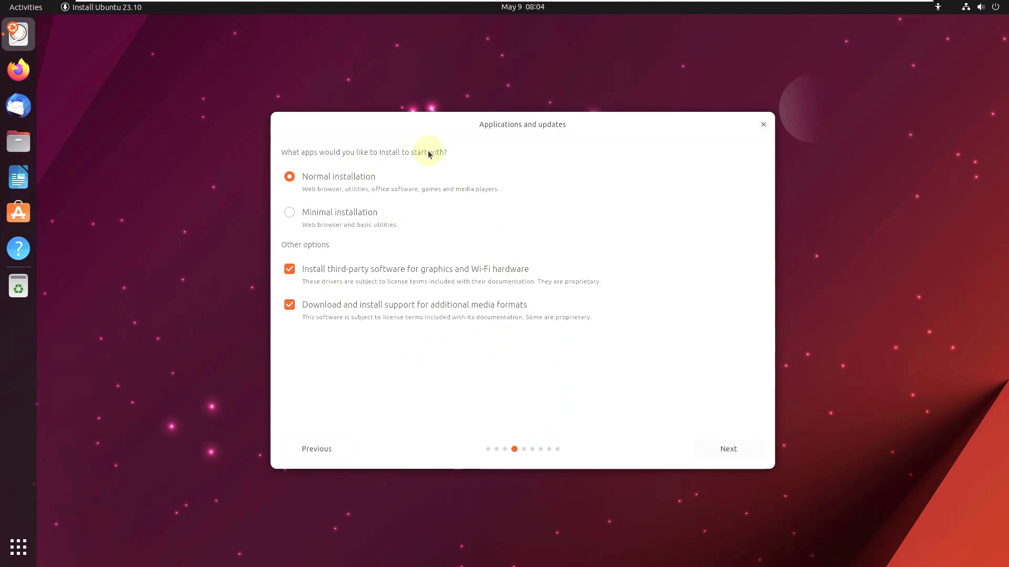
left_click(706, 447)
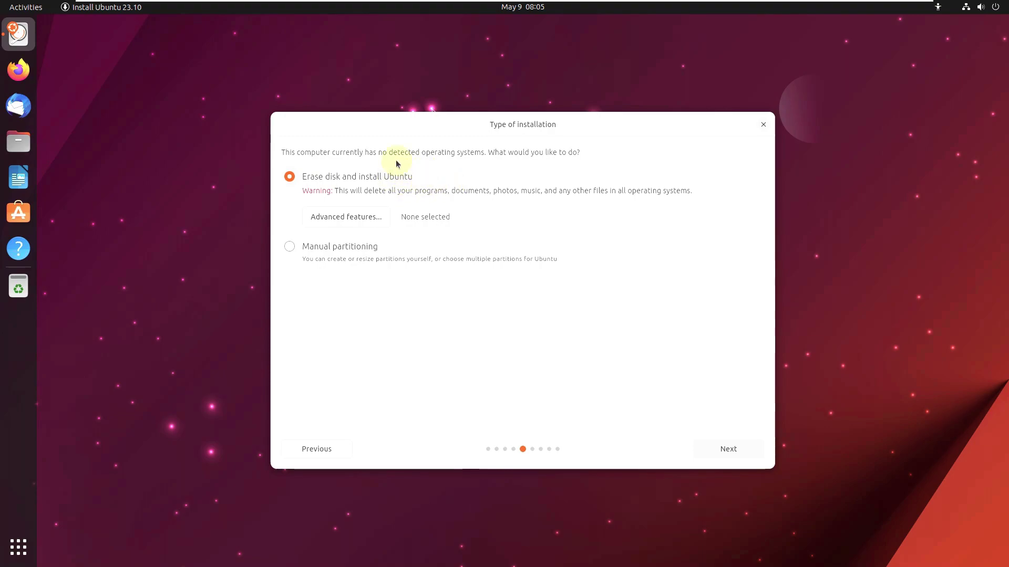
Examine the Manual partitioning choice and the LVM option under Erase disk and install Ubuntu's advanced features, and cancel the dialog.
left_click(348, 249)
left_click(372, 176)
left_click(345, 218)
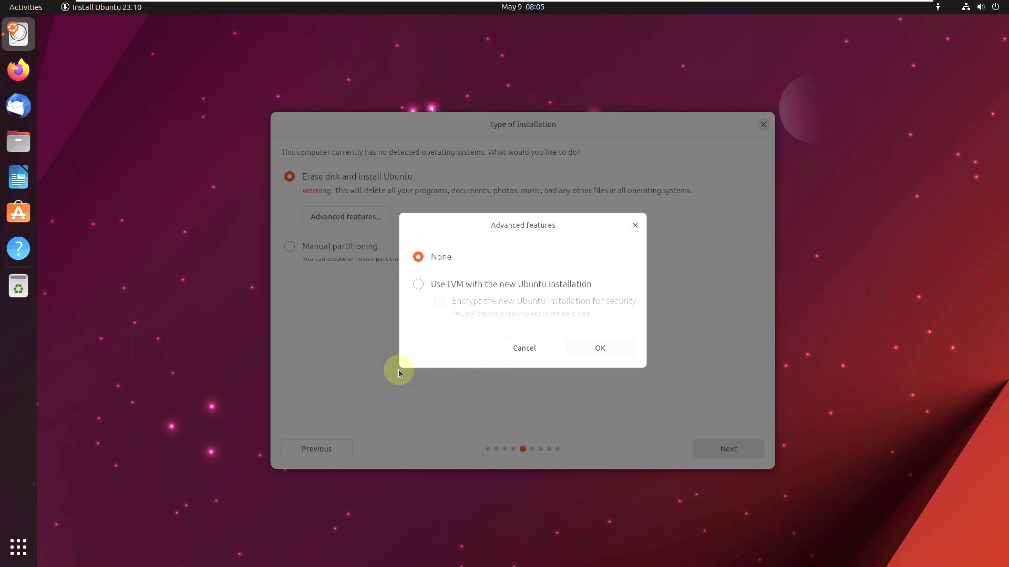
left_click(473, 285)
left_click(522, 347)
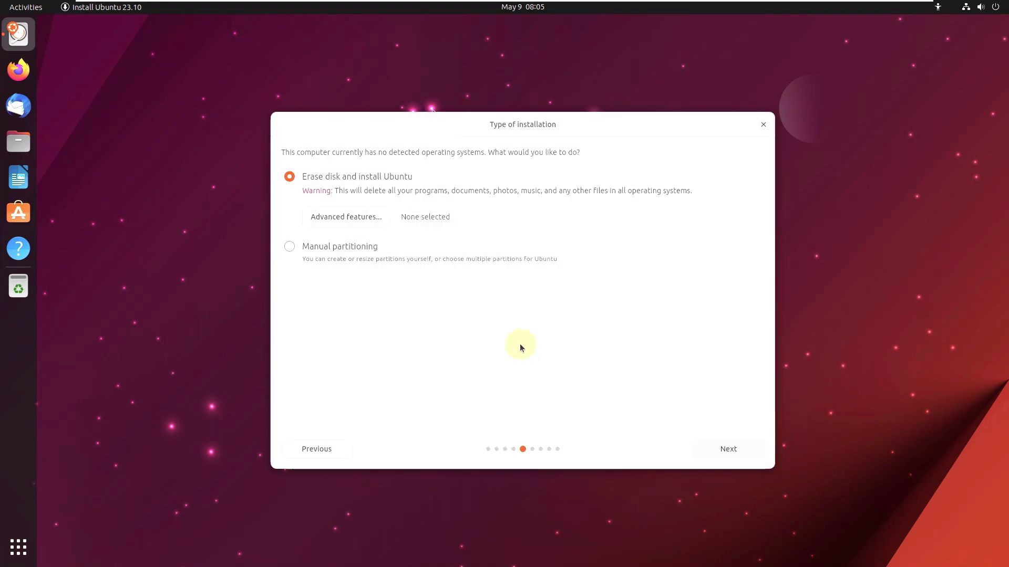
Continue with Erase disk and install Ubuntu without advanced features, review the Ready to install summary, and close the installer without installing.
left_click(352, 225)
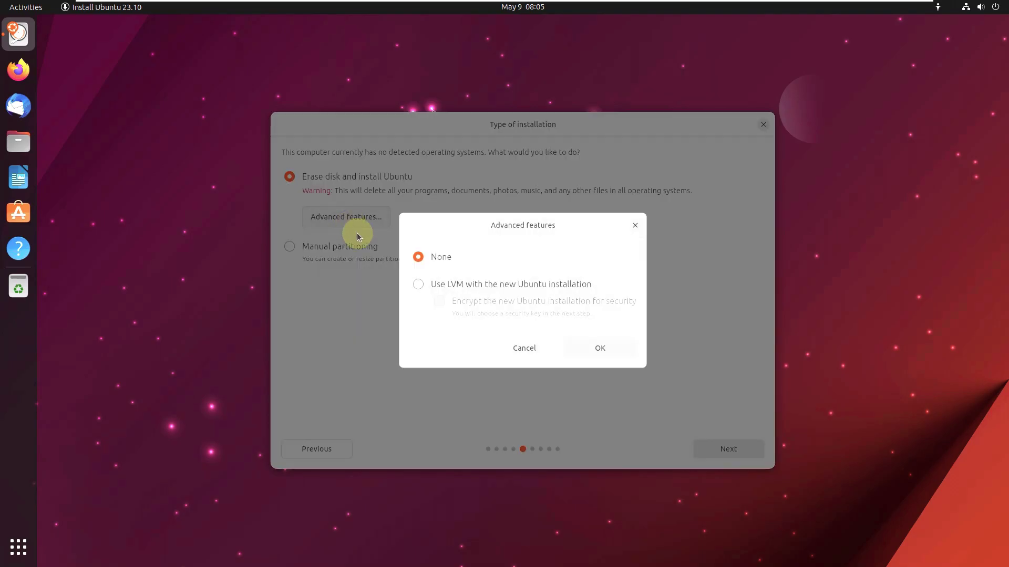
left_click(515, 351)
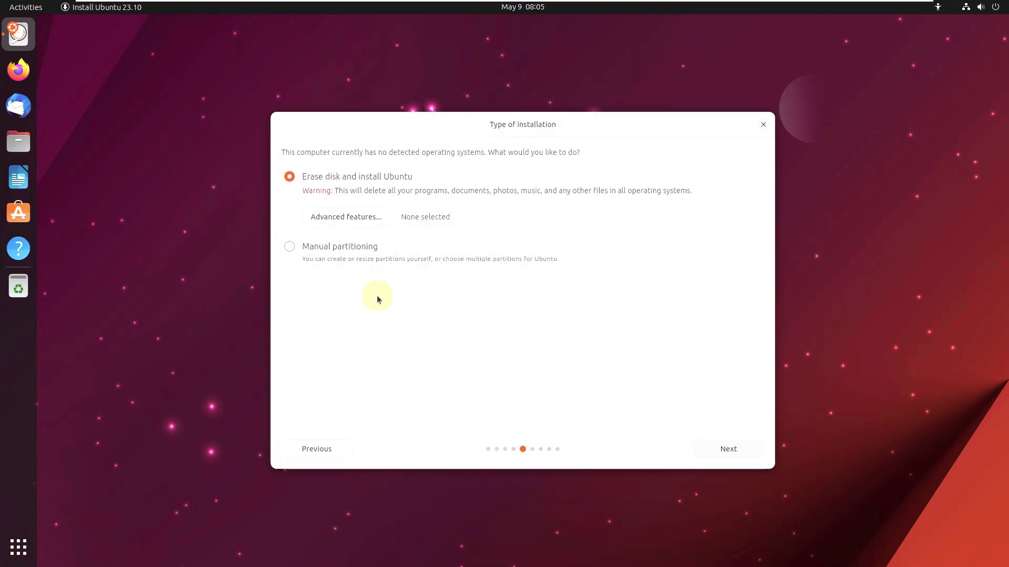
left_click(719, 450)
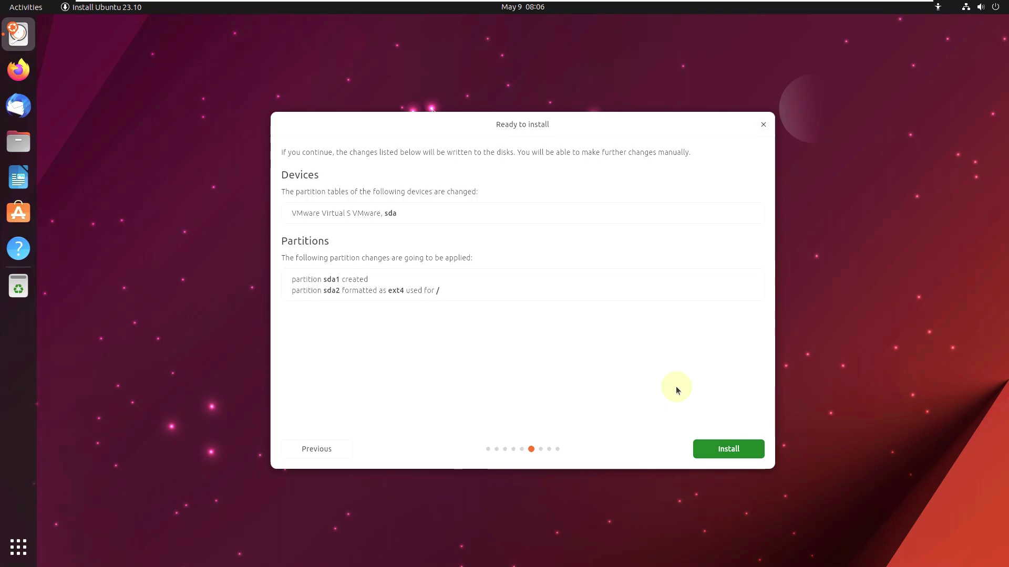
left_click(763, 126)
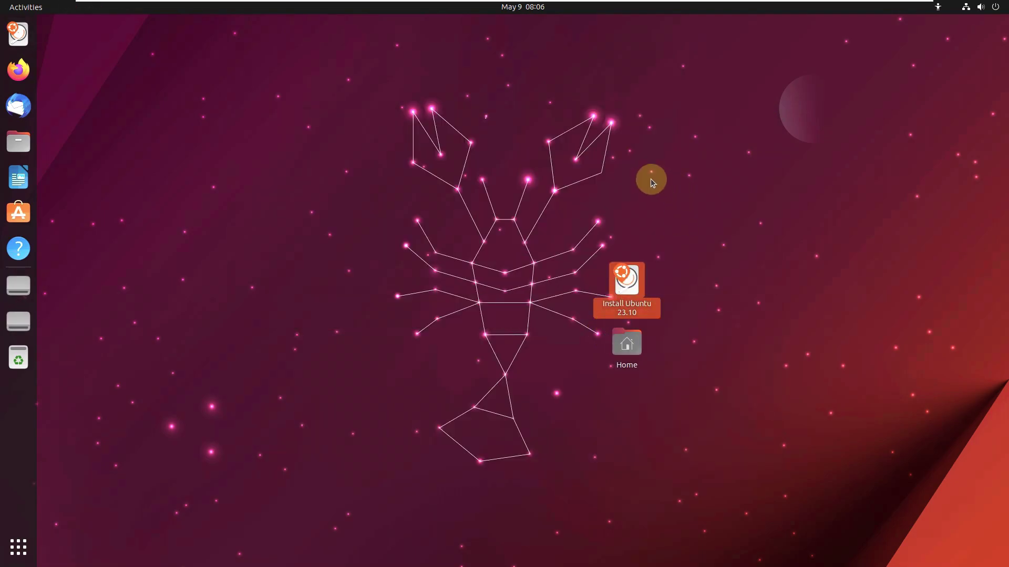
Look through the installed applications, including the Utilities folder and the second page of the application grid.
left_click(19, 547)
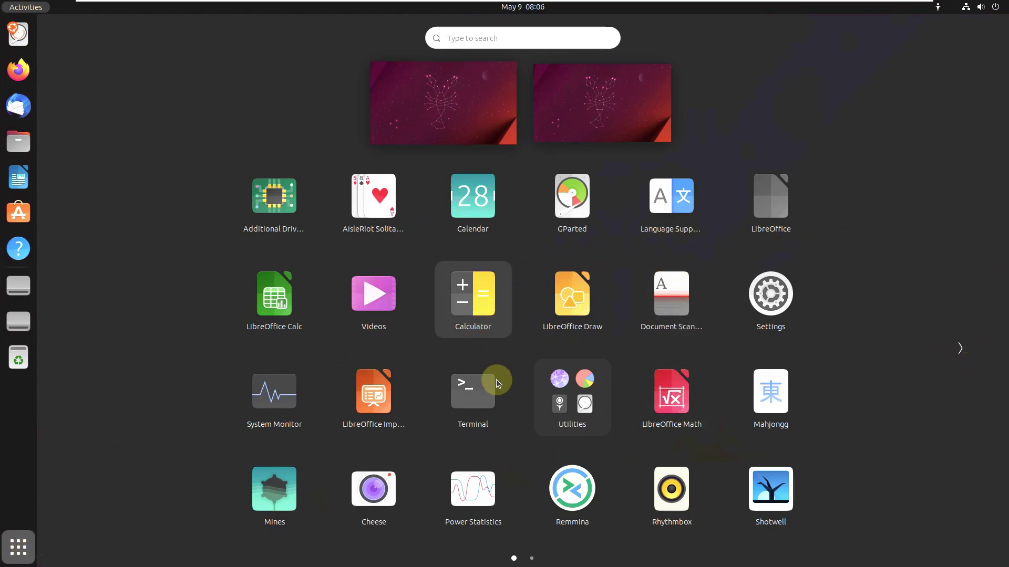
left_click(569, 389)
scroll(632, 242, "down", 1)
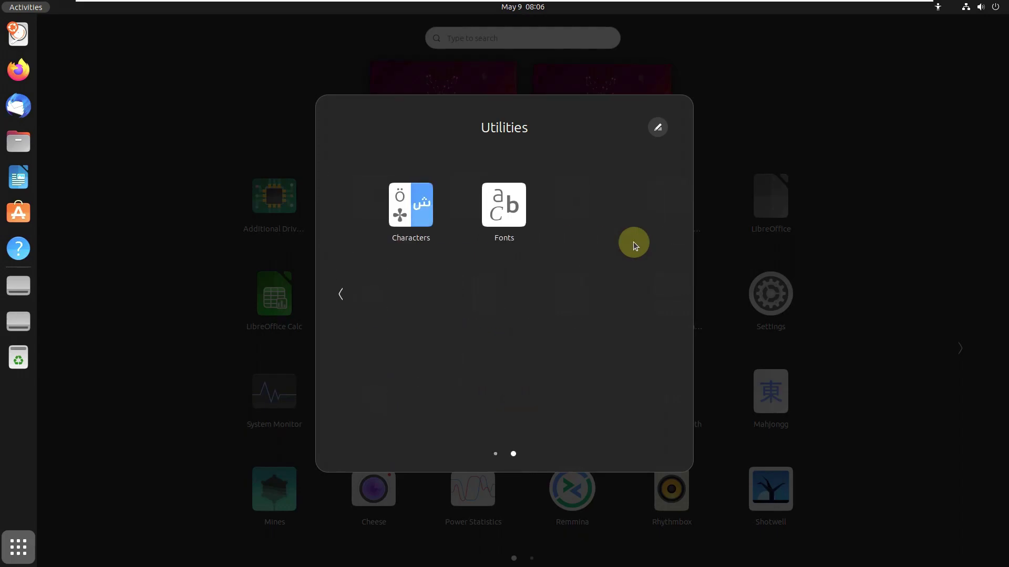
scroll(633, 242, "up", 1)
left_click(892, 209)
scroll(891, 206, "down", 1)
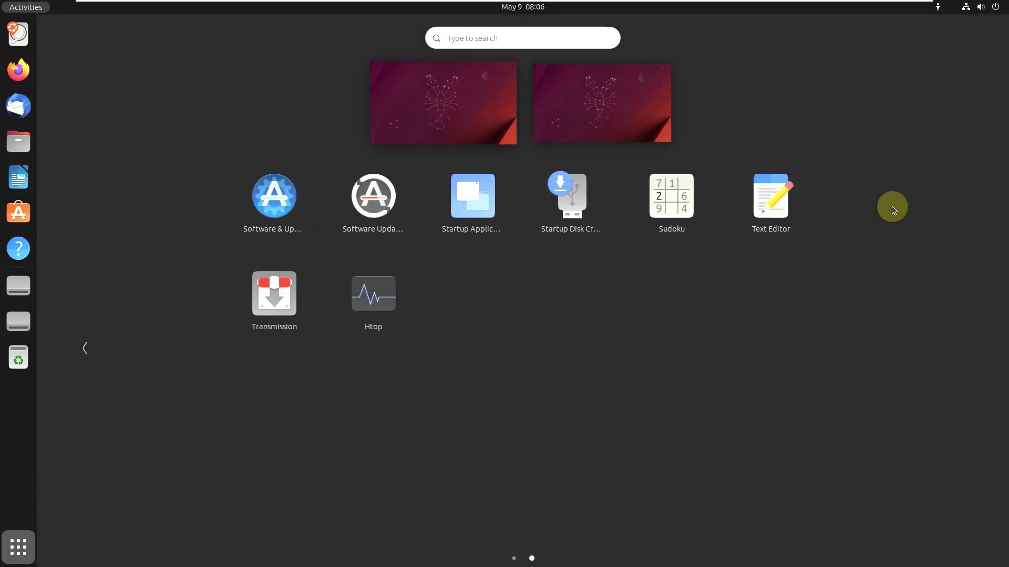
scroll(853, 286, "up", 1)
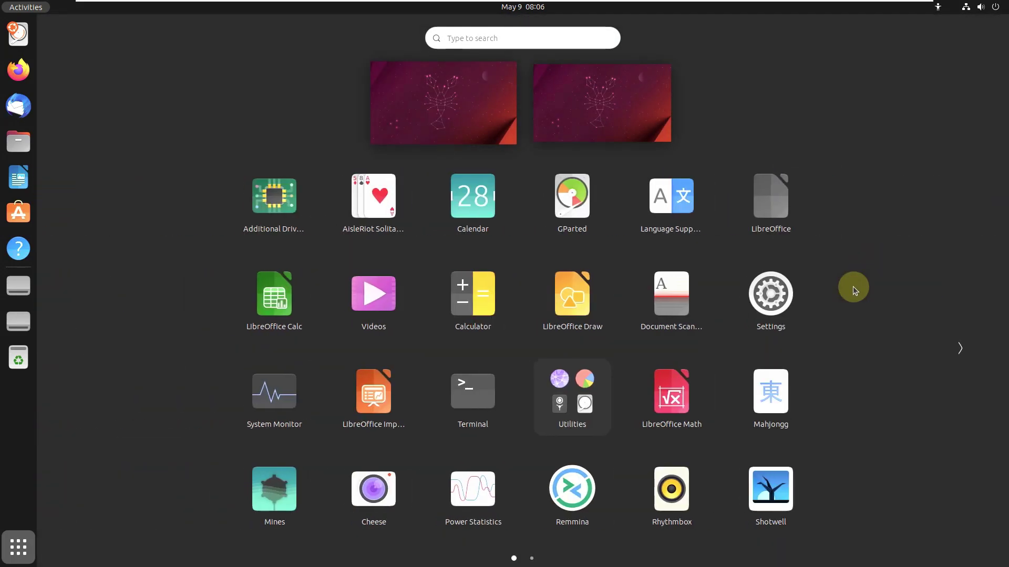
Launch LibreOffice Calc and Calculator, as well as Disk Usage Analyzer from the Utilities folder.
left_click(289, 330)
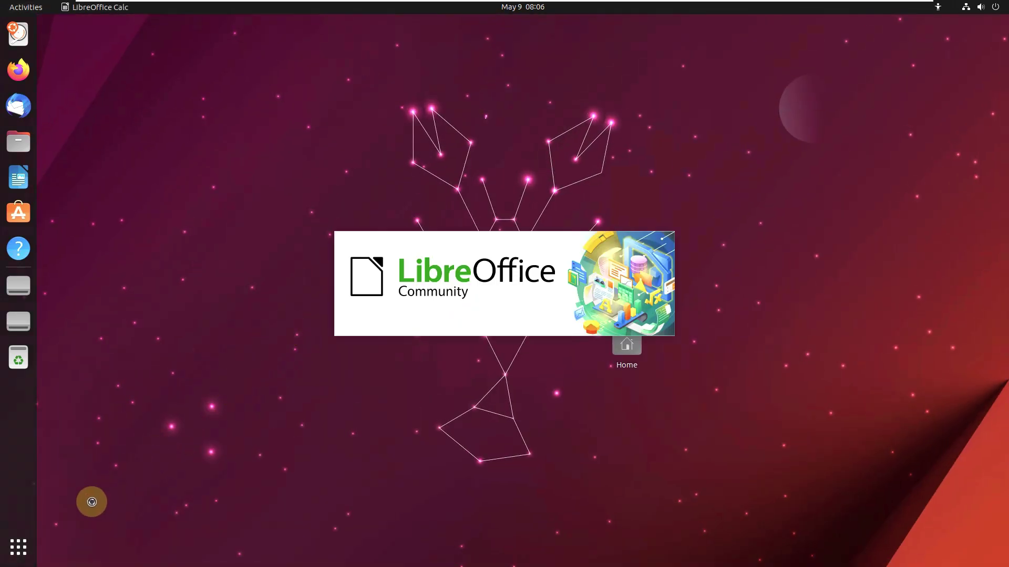
left_click(21, 548)
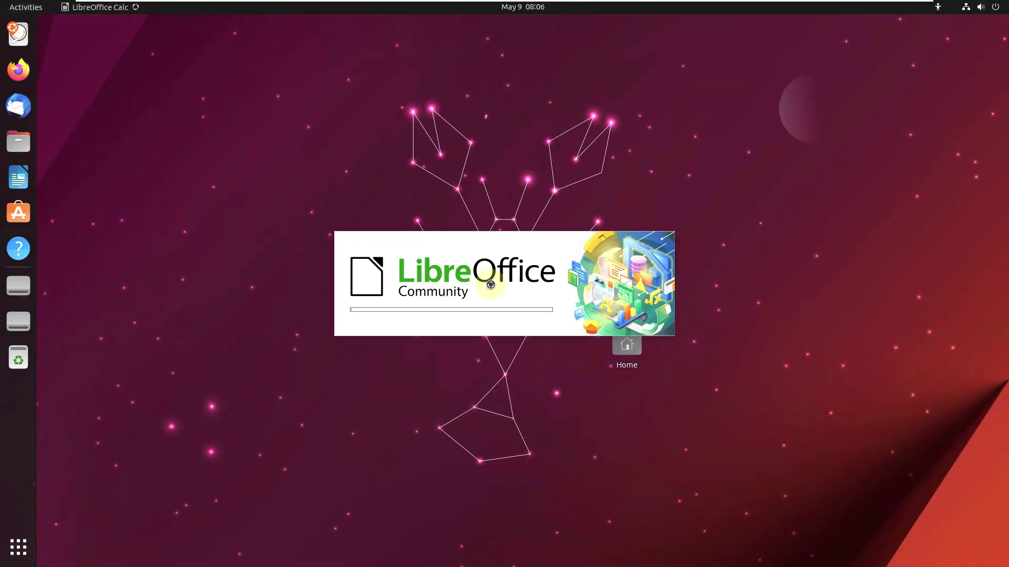
left_click(20, 547)
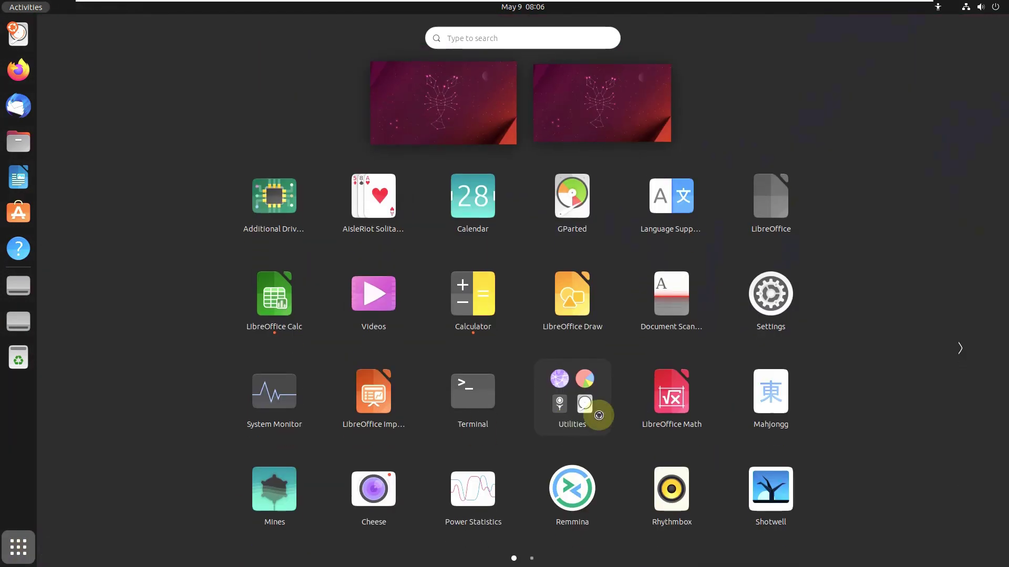
left_click(598, 409)
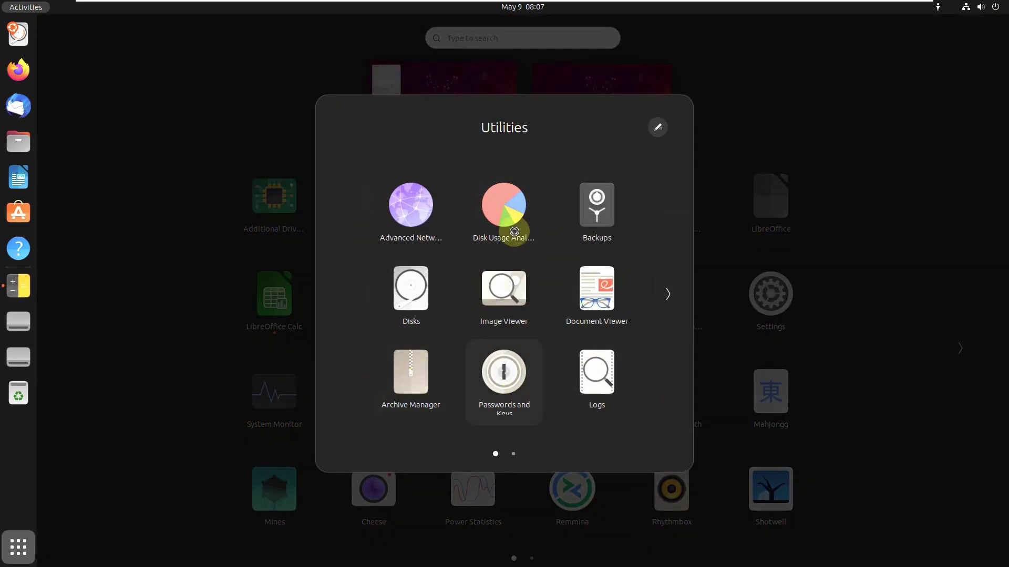
left_click(508, 219)
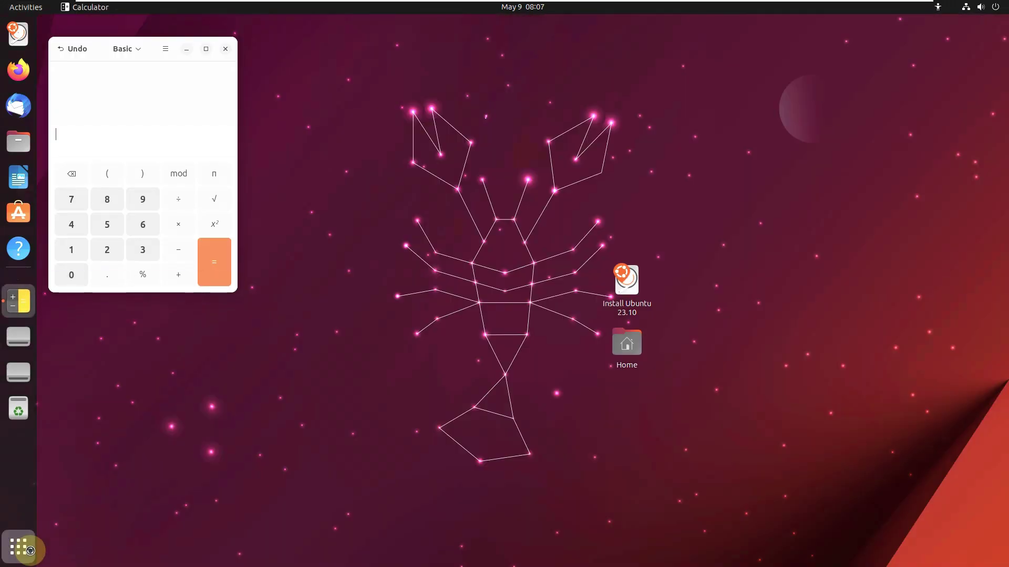
Launch Rhythmbox and Text Editor from the application grid.
left_click(27, 549)
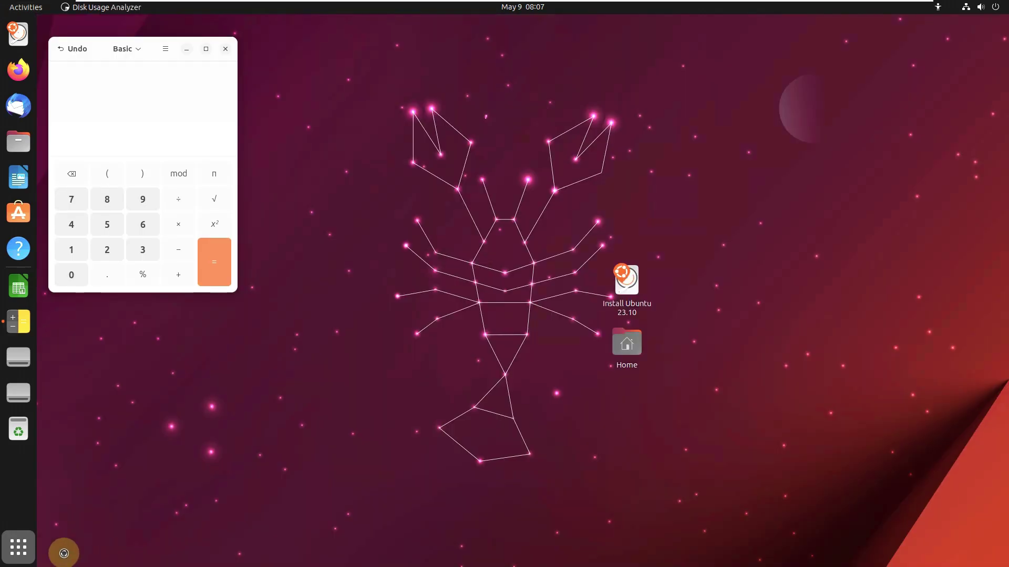
left_click(27, 548)
scroll(727, 407, "down", 1)
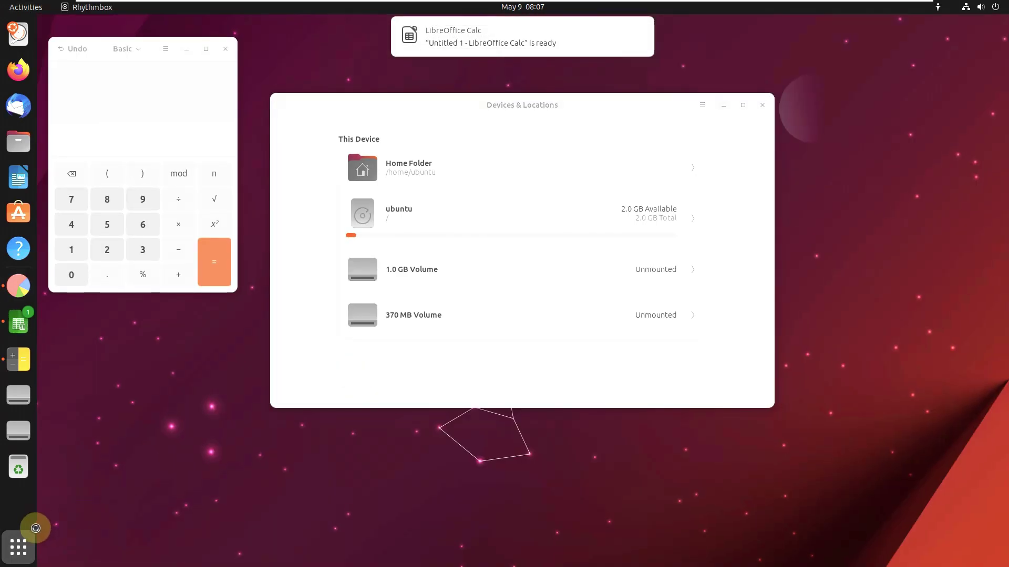
Browse the Utilities folder and the remaining applications once more, and open Ubuntu Software.
key("super+a")
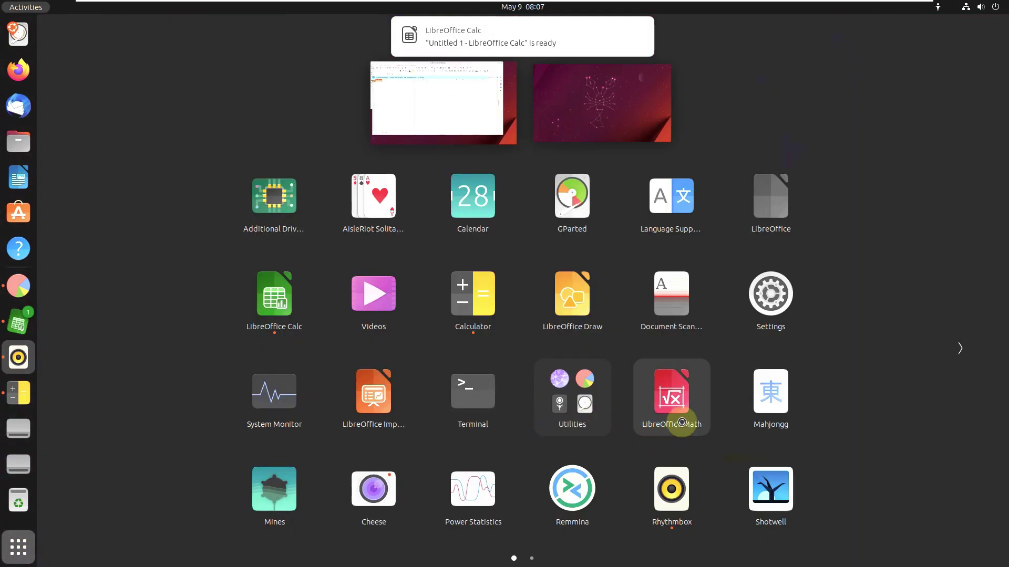
left_click(569, 411)
scroll(571, 377, "down", 1)
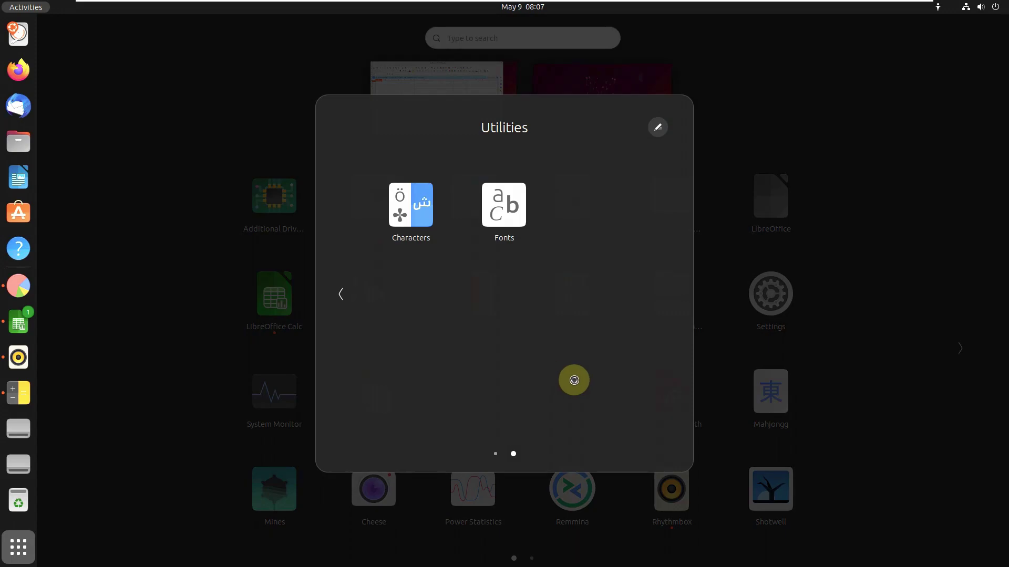
left_click(870, 406)
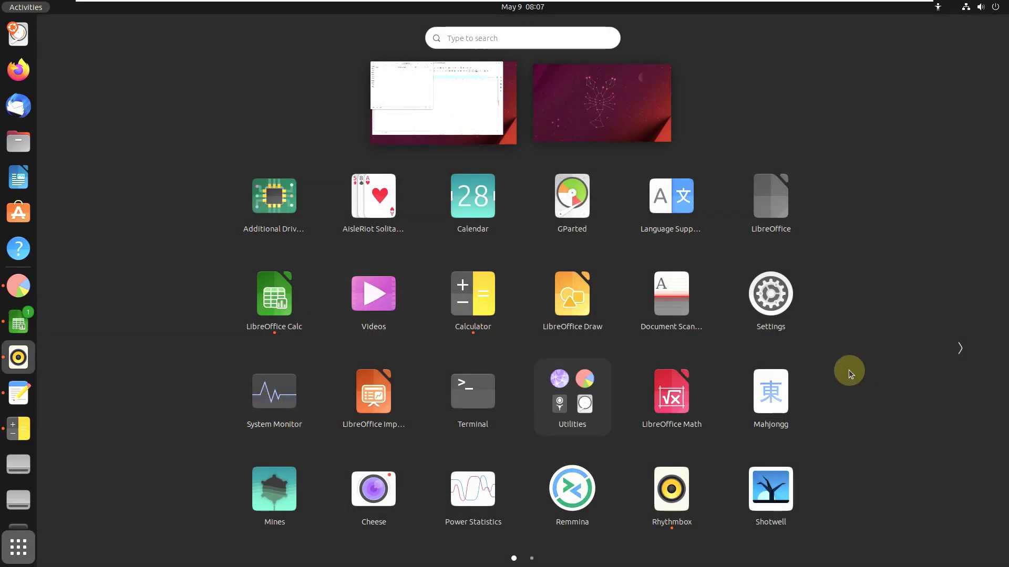
scroll(694, 275, "down", 1)
scroll(727, 357, "up", 1)
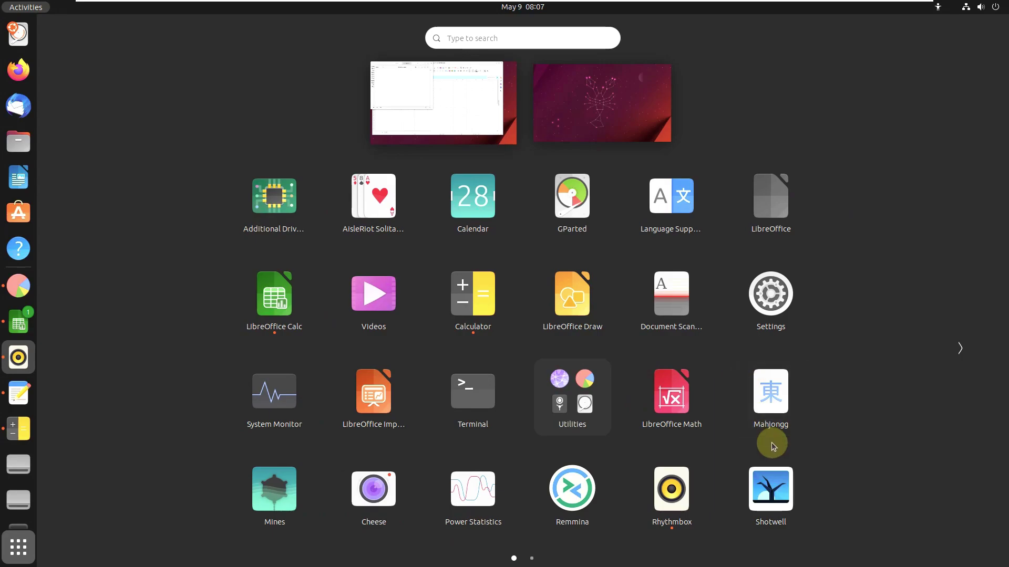
left_click(19, 213)
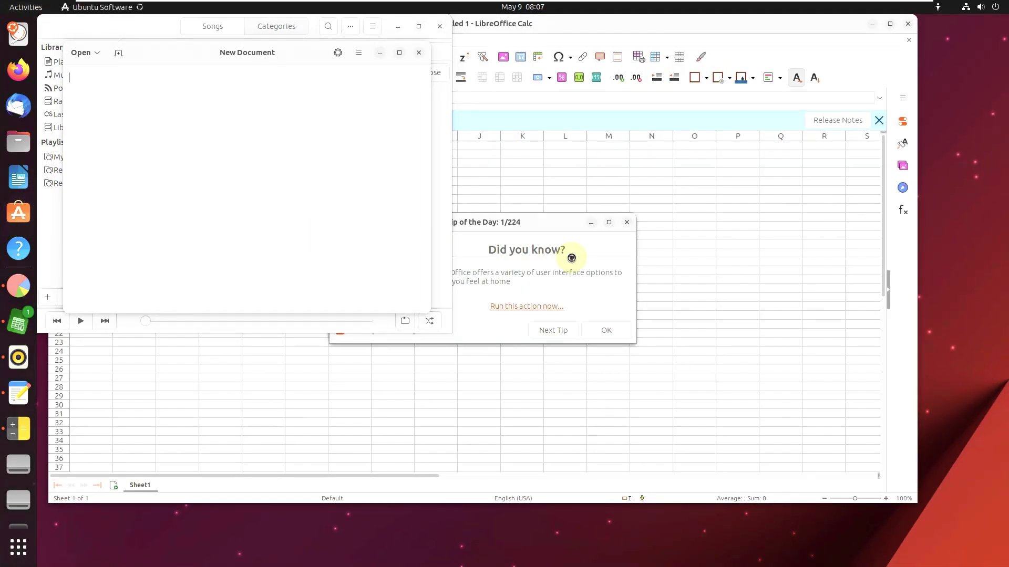
Check the version of Text Editor in its About information, and close the editor.
left_click(361, 52)
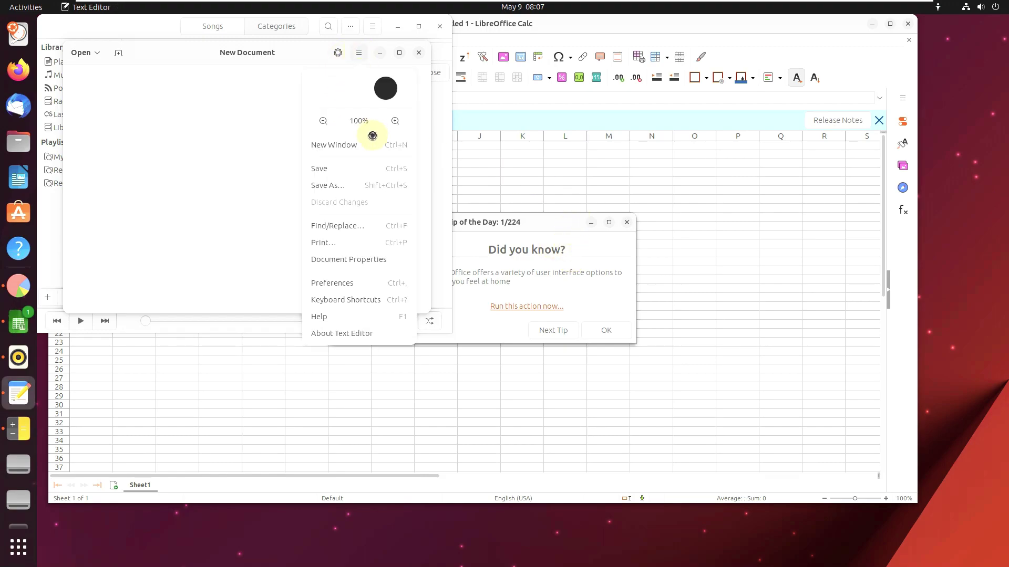
left_click(367, 328)
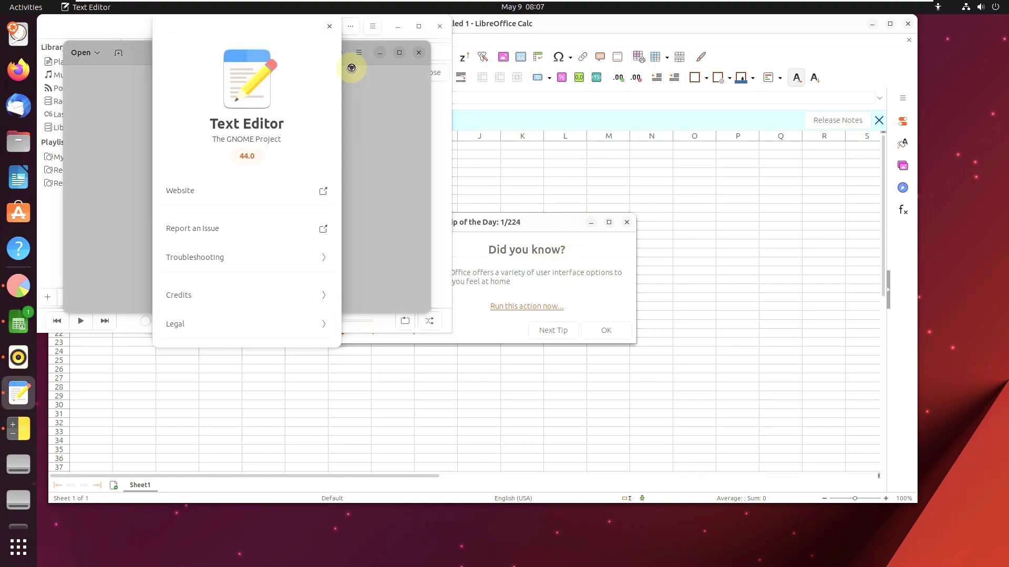
left_click(331, 24)
left_click(419, 49)
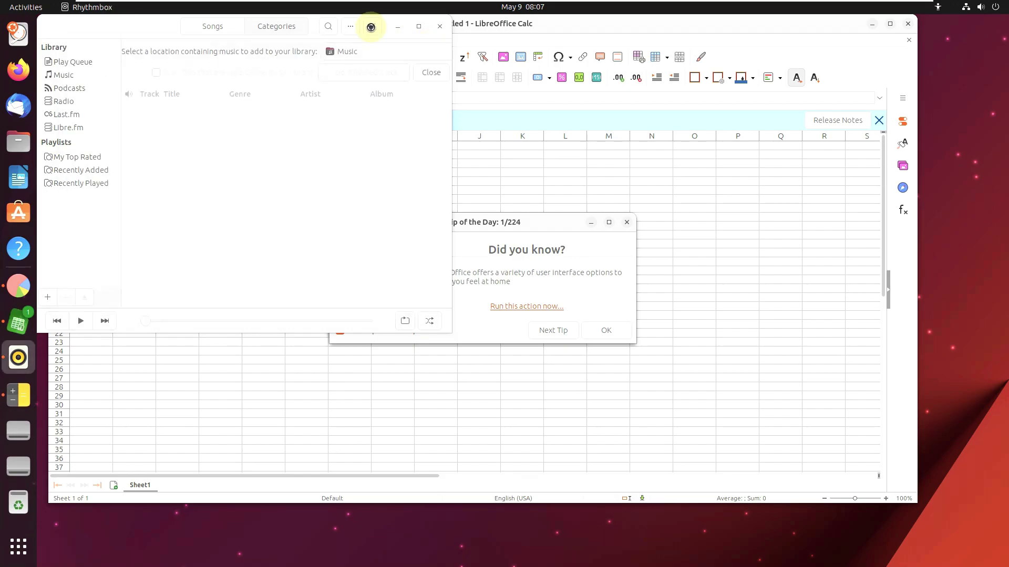
Check the version of Rhythmbox in its About dialog, and close the music player.
left_click(372, 26)
left_click(371, 128)
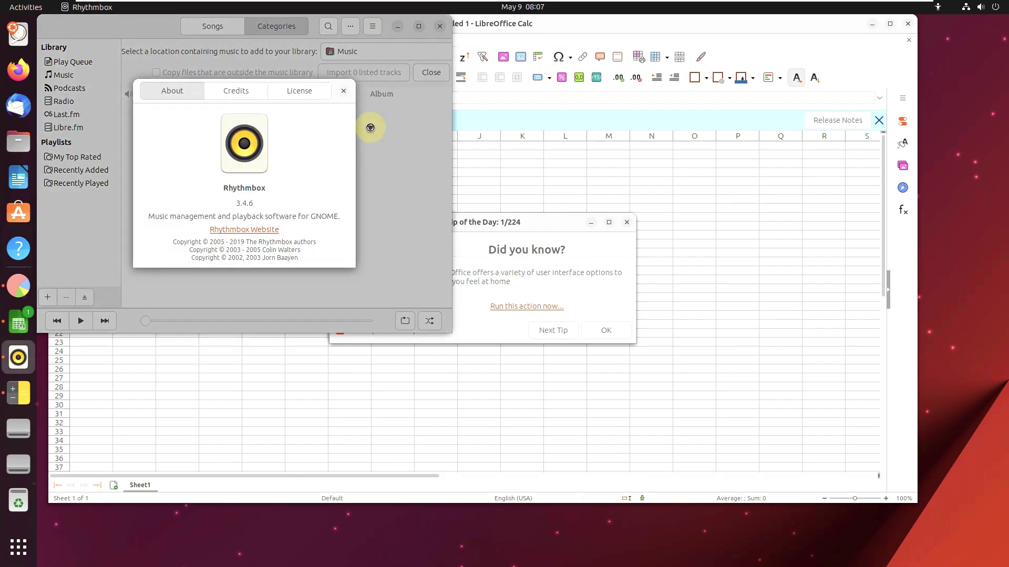
left_click(342, 87)
left_click(439, 26)
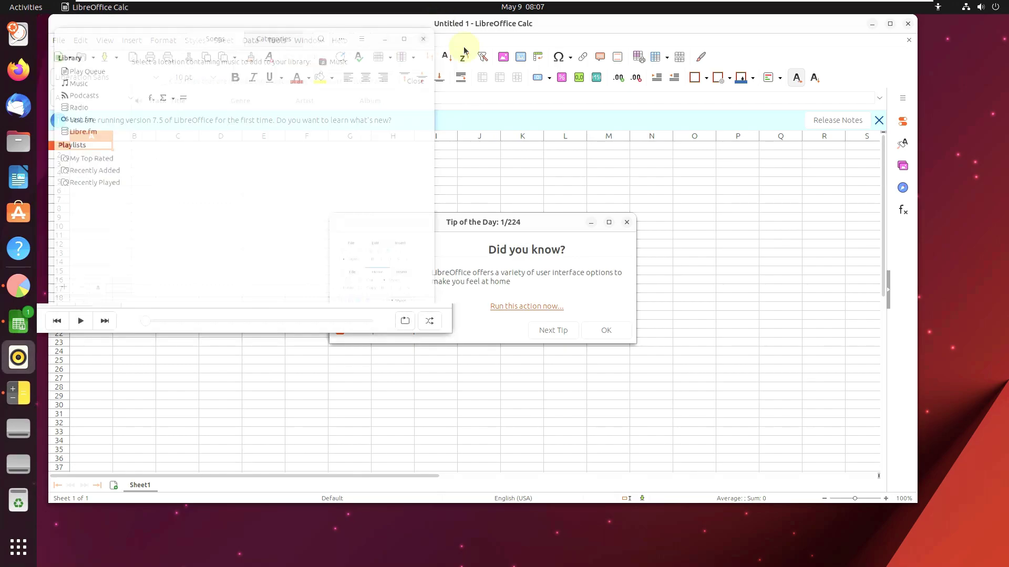
Dismiss the Tip of the Day in LibreOffice Calc, check the version in About LibreOffice, and close Calc.
left_click(626, 223)
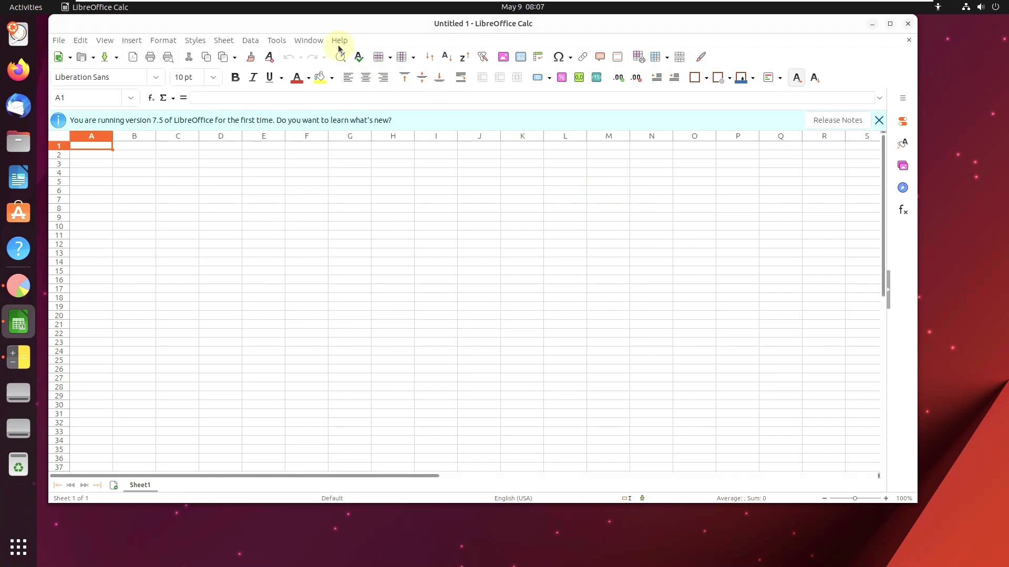
left_click(339, 42)
left_click(389, 202)
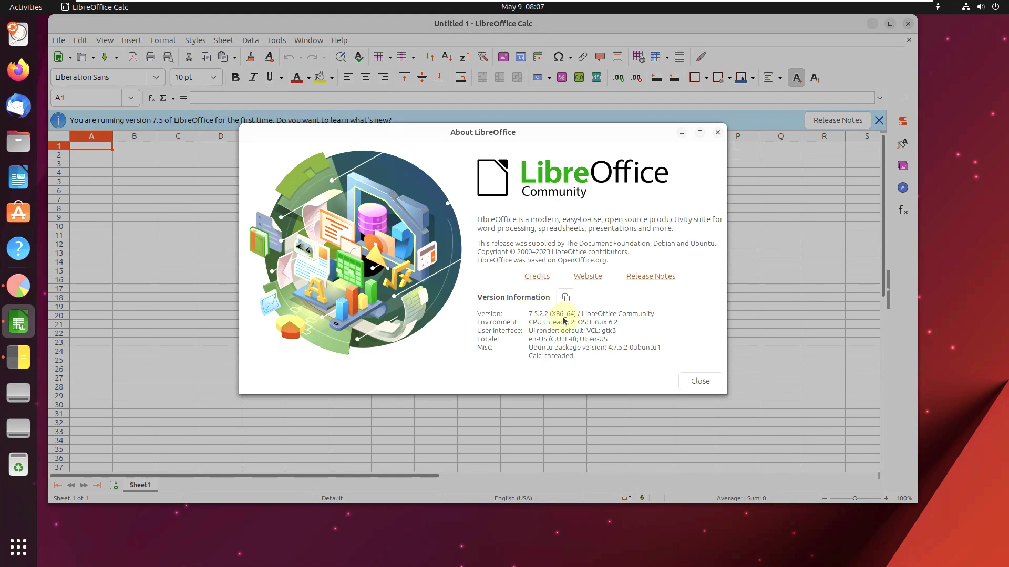
left_click(700, 381)
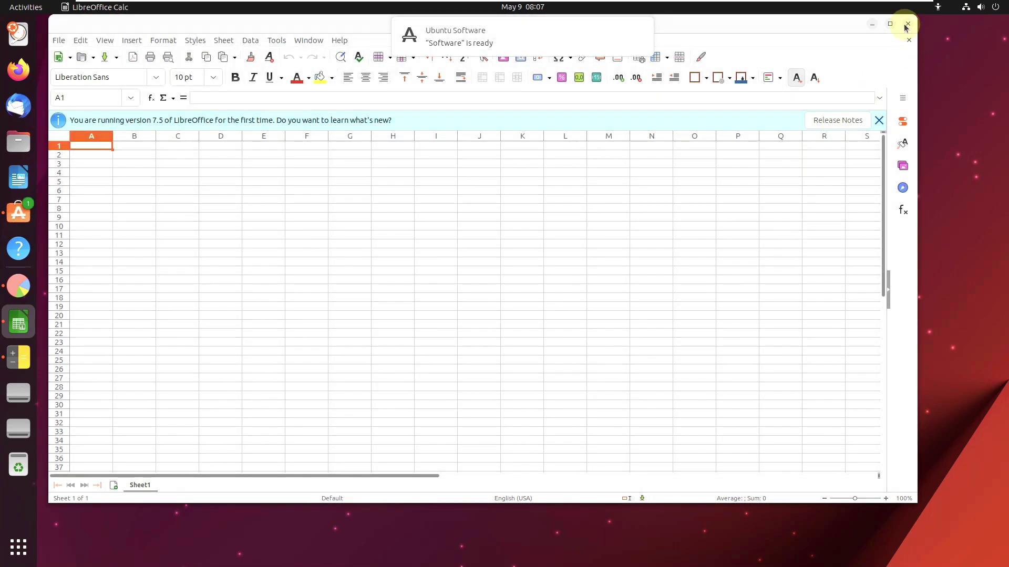
left_click(907, 25)
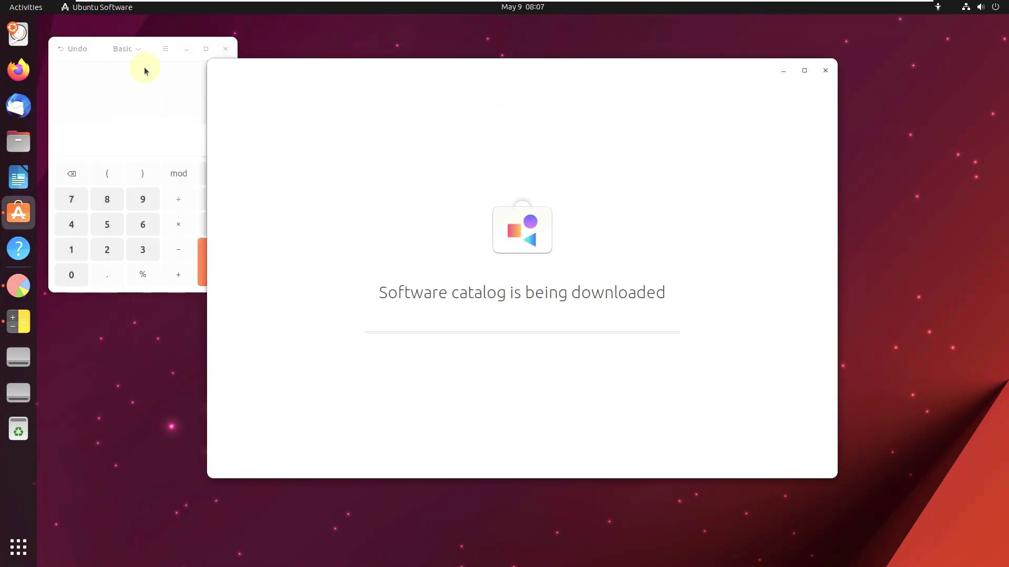
Check the version of Calculator in its About information, and close Calculator.
left_click(135, 54)
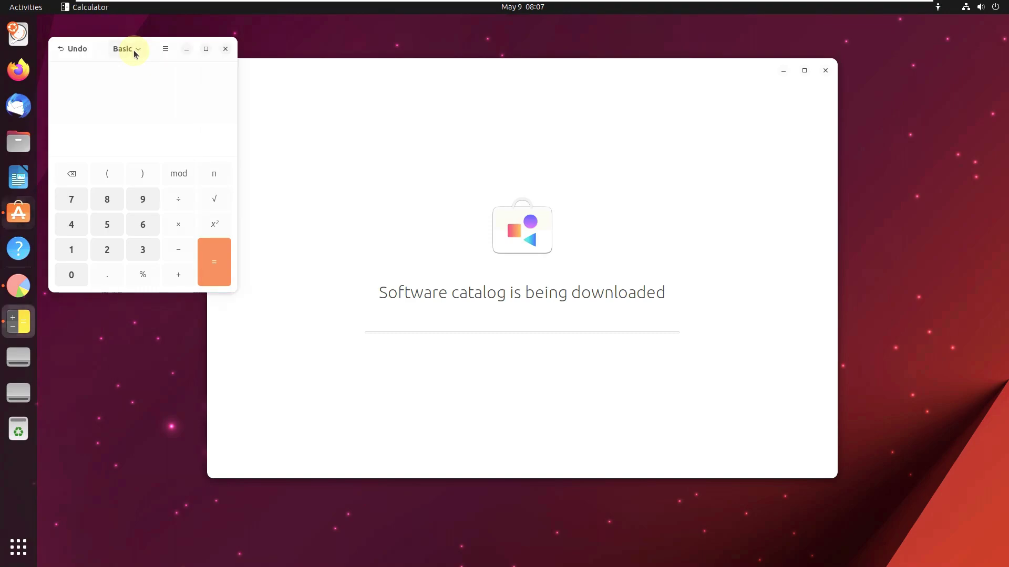
left_click(164, 46)
left_click(181, 238)
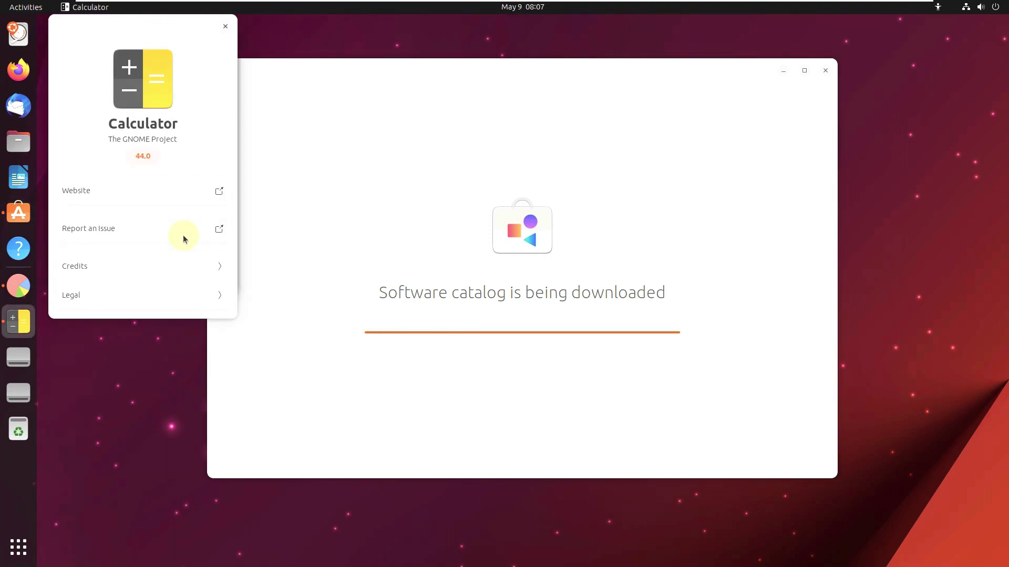
left_click(225, 27)
left_click(224, 48)
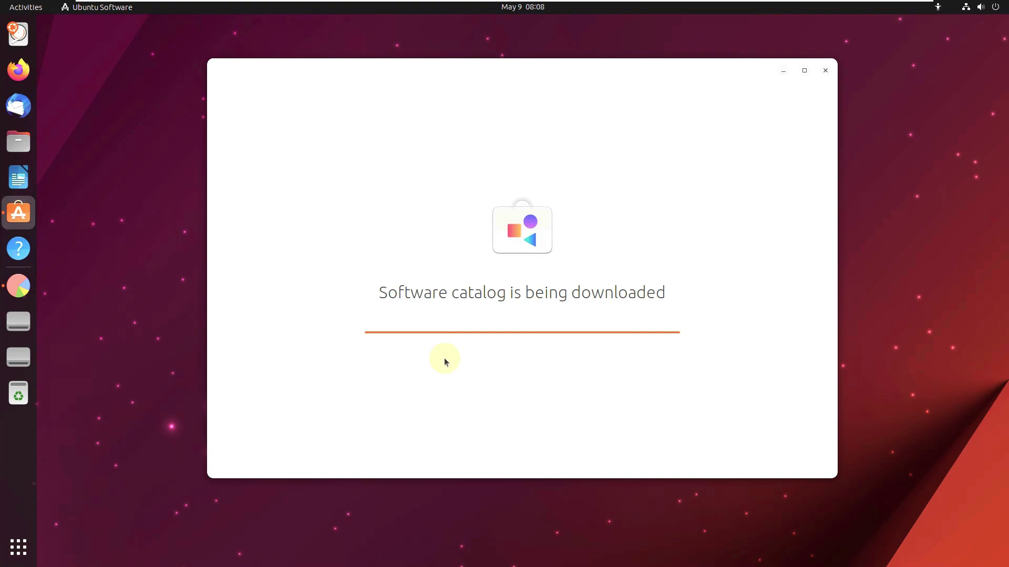
Bring Disk Usage Analyzer forward, check its version in the About information, and close the application.
left_click(18, 286)
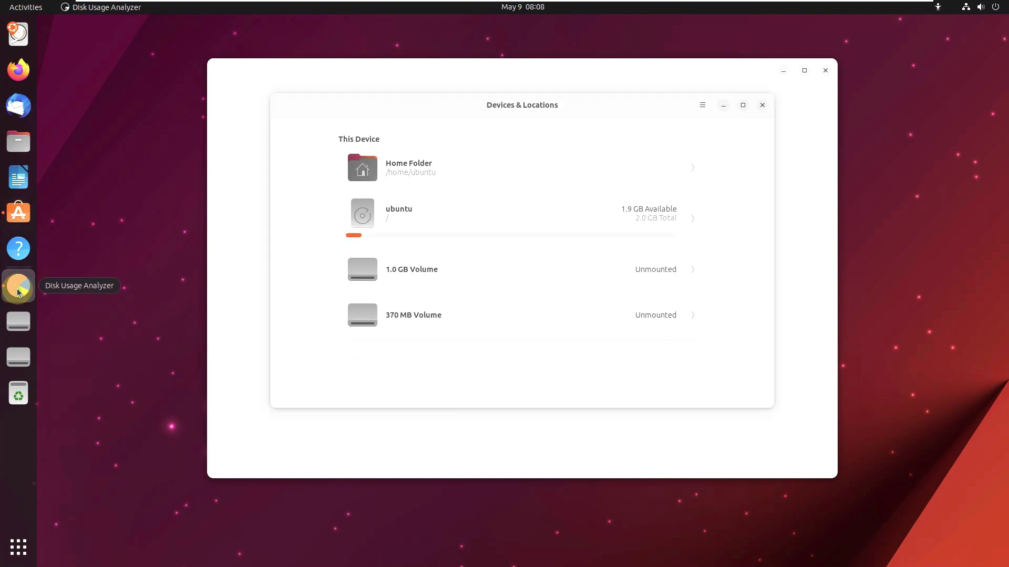
left_click(702, 109)
left_click(702, 220)
left_click(605, 111)
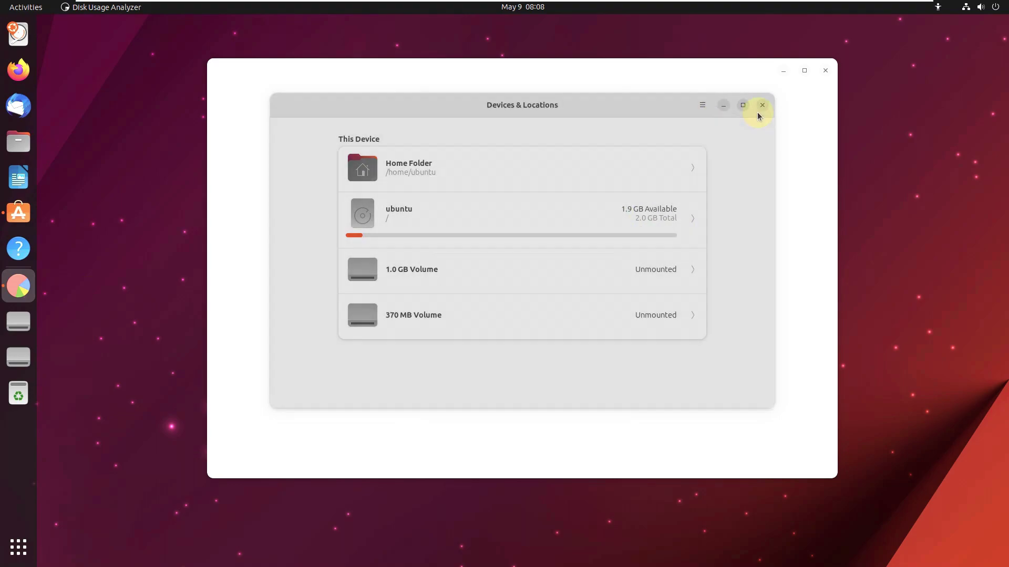
left_click(763, 105)
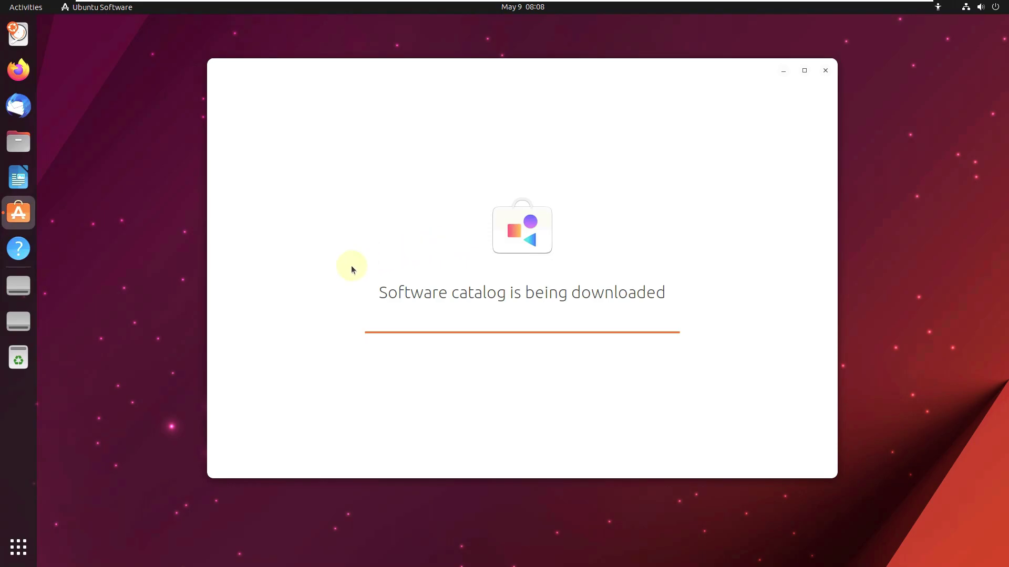
View the CPU, memory and network graphs in System Monitor, and close both System Monitor and Ubuntu Software.
left_click(18, 547)
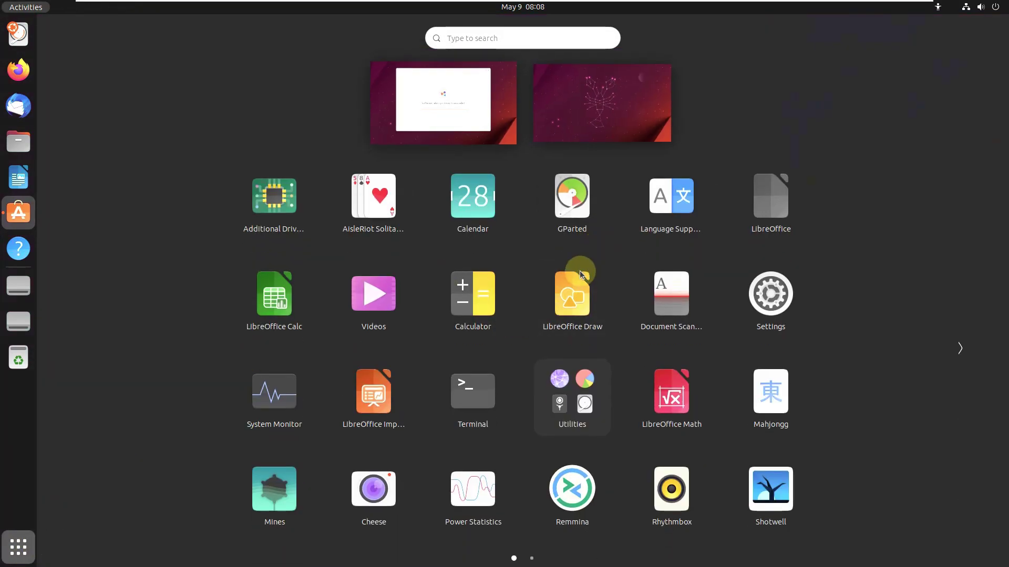
left_click(274, 391)
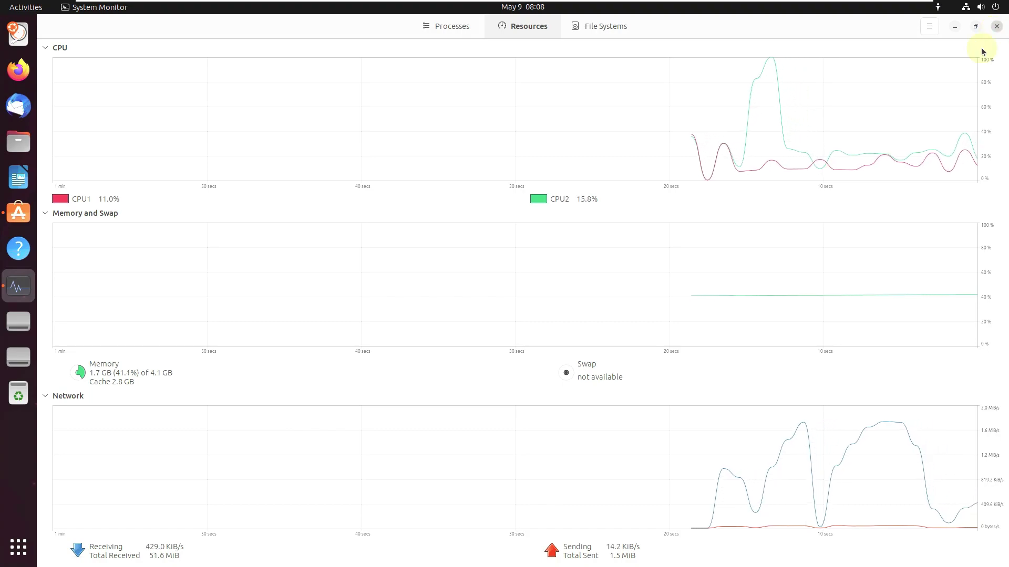
left_click(996, 27)
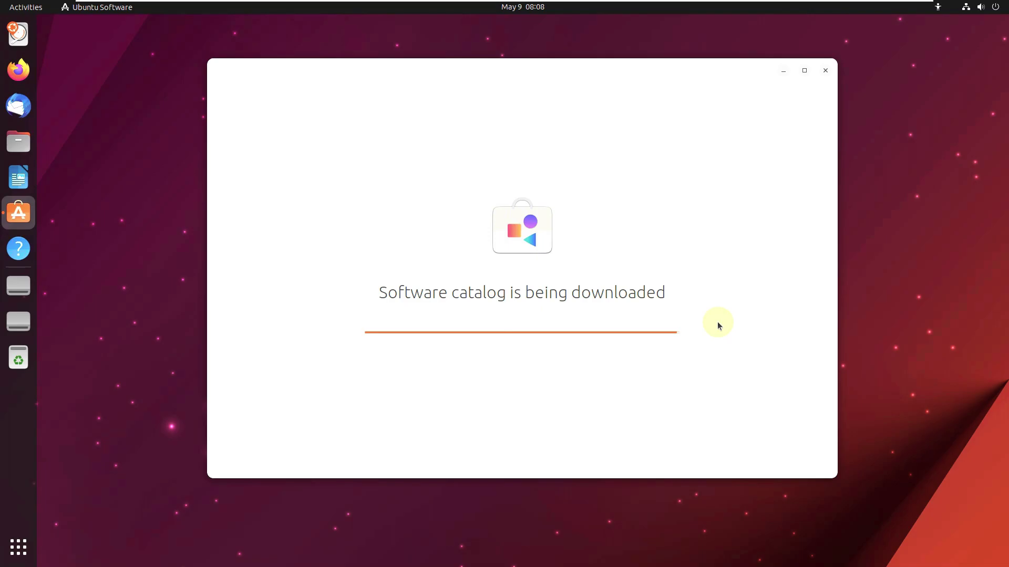
left_click(825, 70)
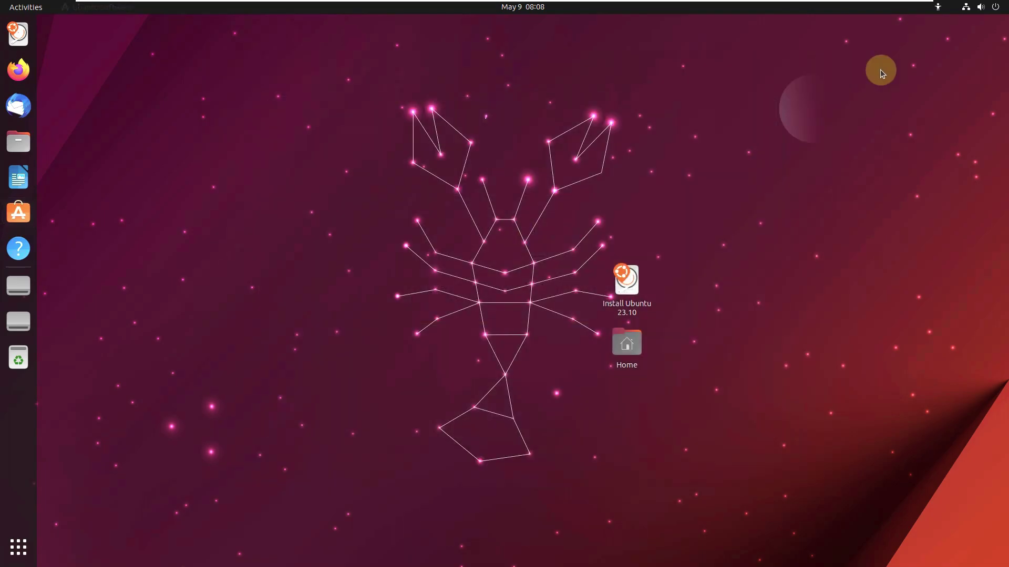
Look through the accessibility options and the quick settings with the wired network details, and open the system Settings.
left_click(938, 6)
left_click(951, 336)
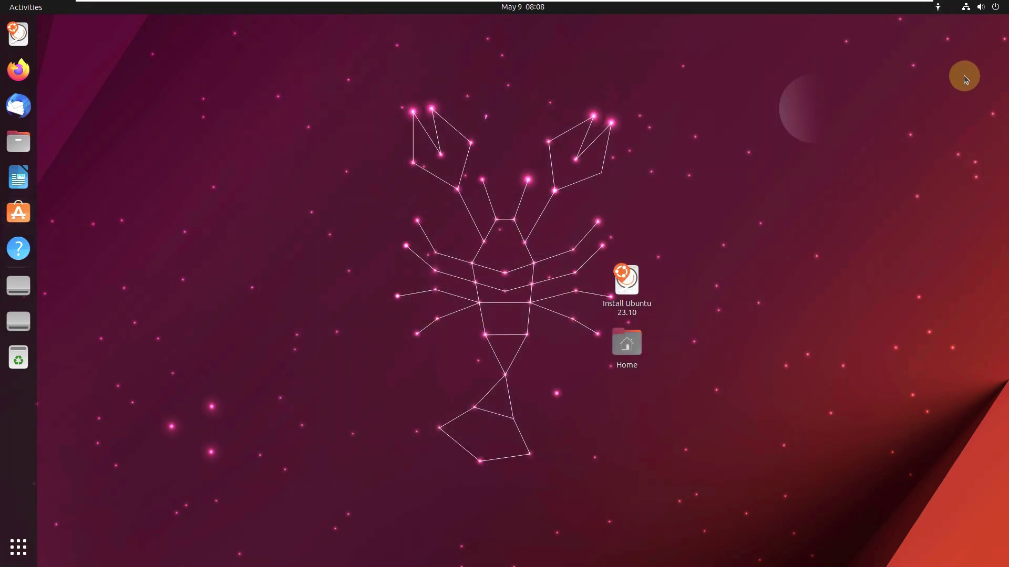
left_click(980, 7)
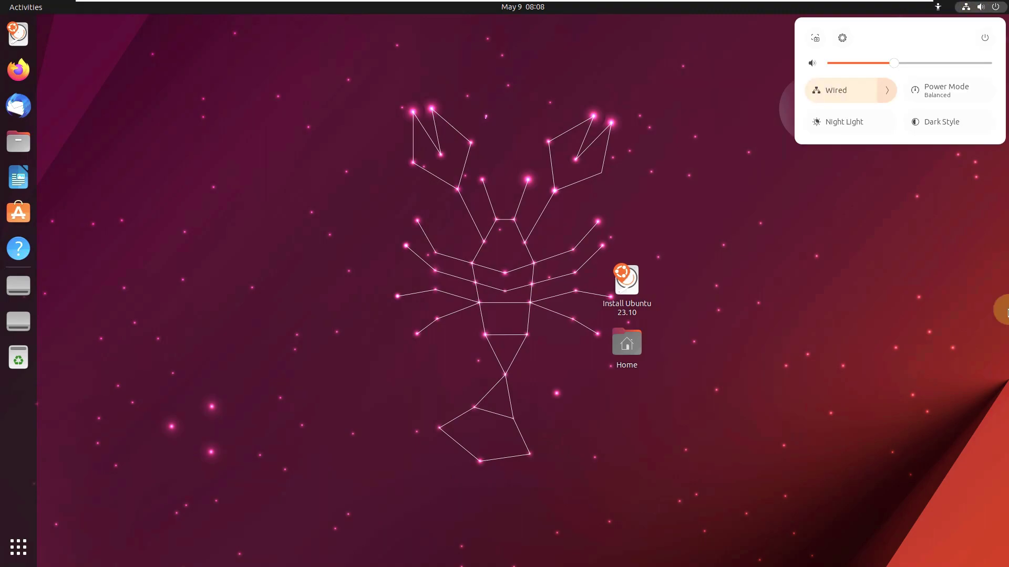
left_click(886, 90)
key("Escape")
left_click(842, 38)
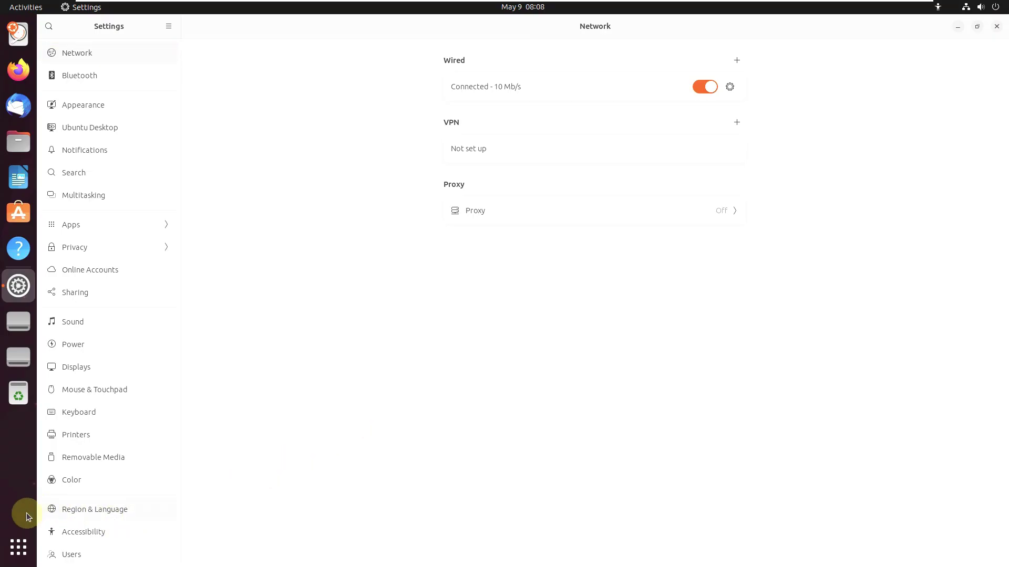
Open the Files application, check its version in the About information, and close it.
left_click(19, 546)
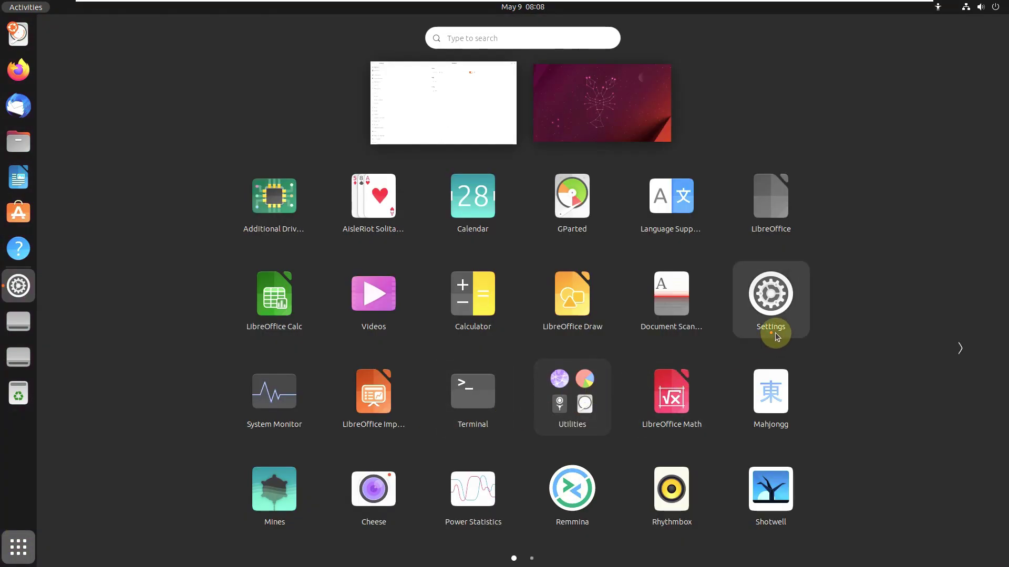
left_click(20, 143)
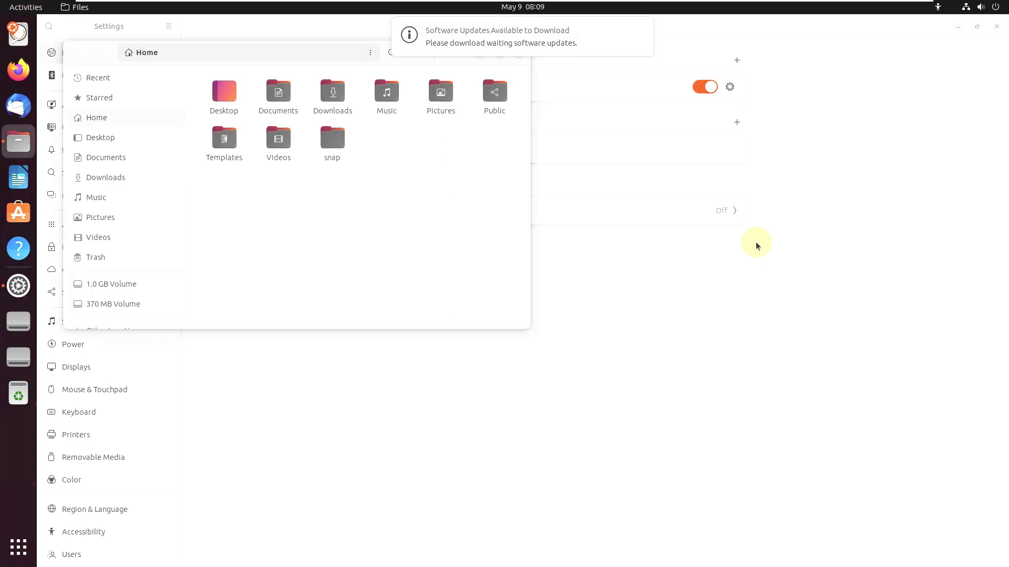
left_click_drag(106, 57, 280, 150)
left_click(634, 152)
left_click(645, 356)
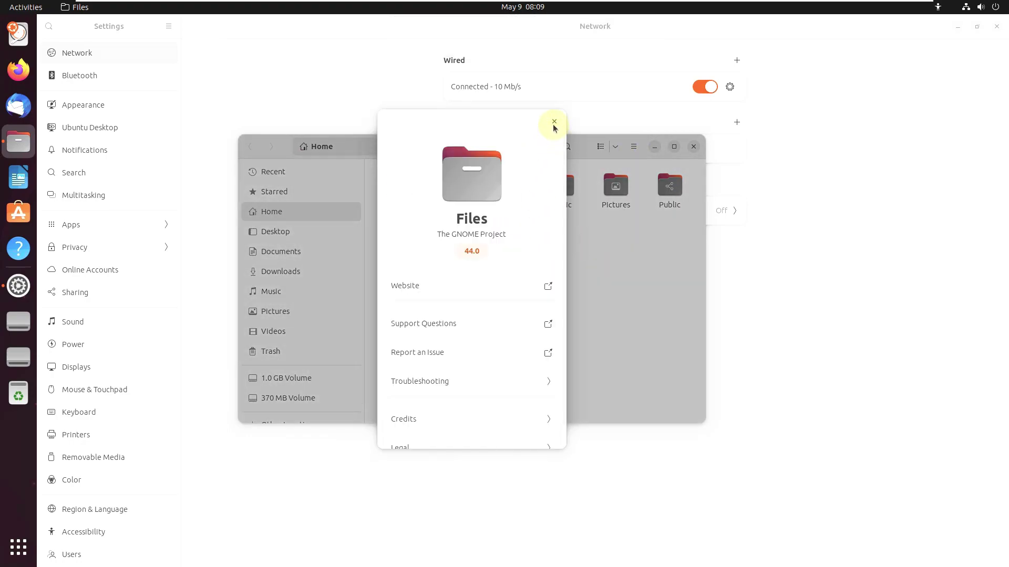
left_click(553, 126)
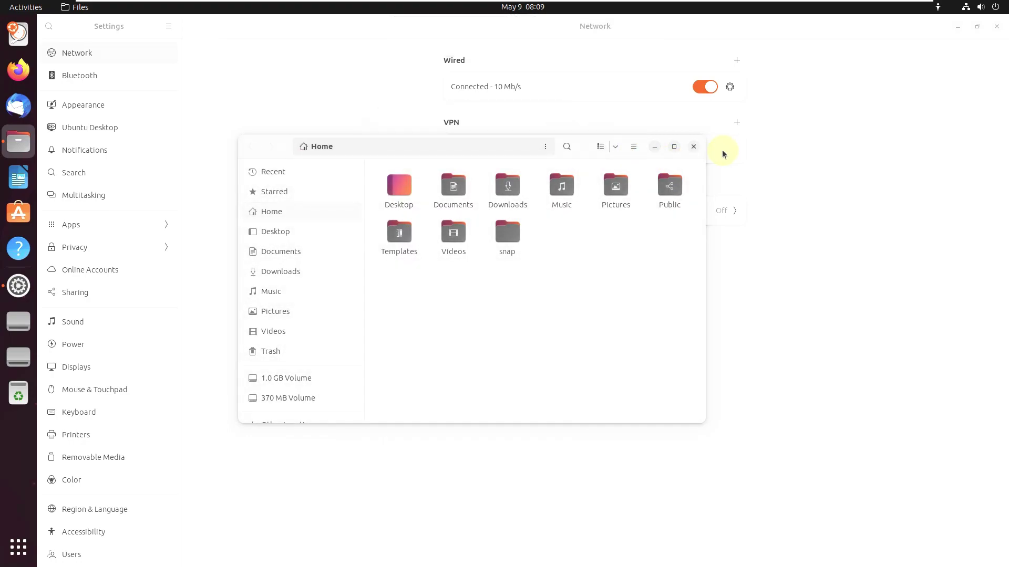
left_click(694, 147)
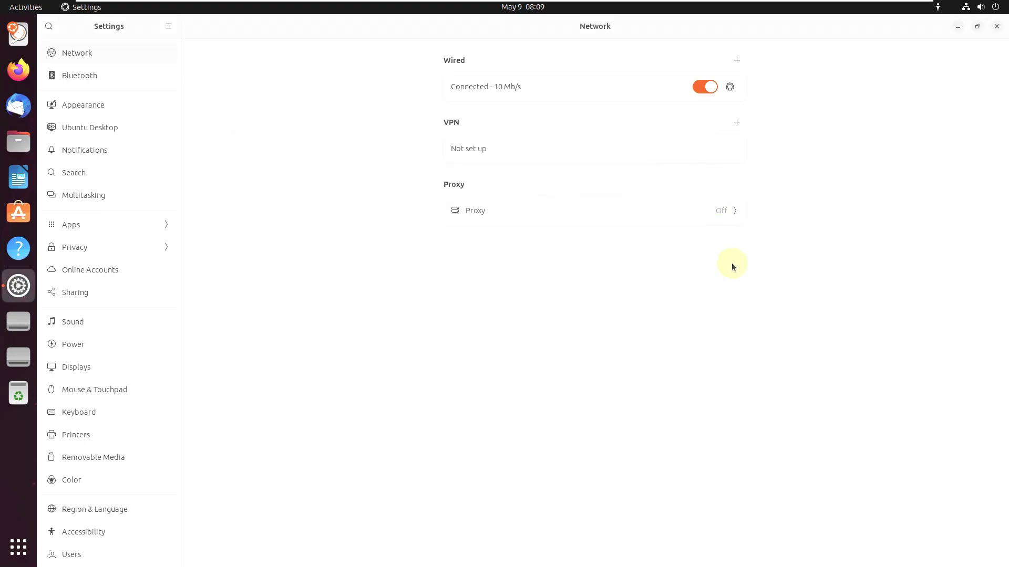
Review the Bluetooth, Appearance, Ubuntu Desktop, Notifications, Search and Apps pages in Settings.
left_click(137, 83)
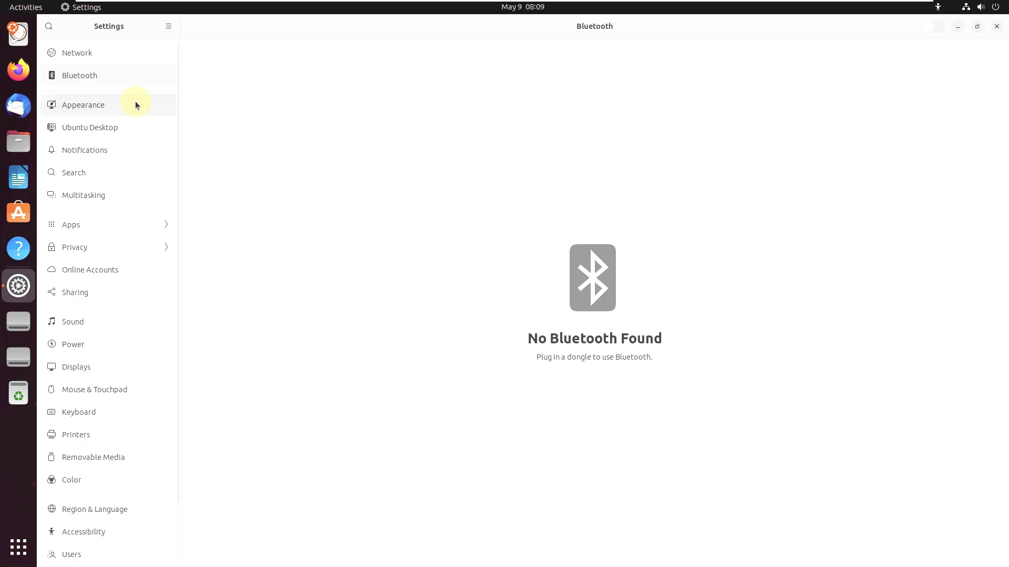
left_click(135, 104)
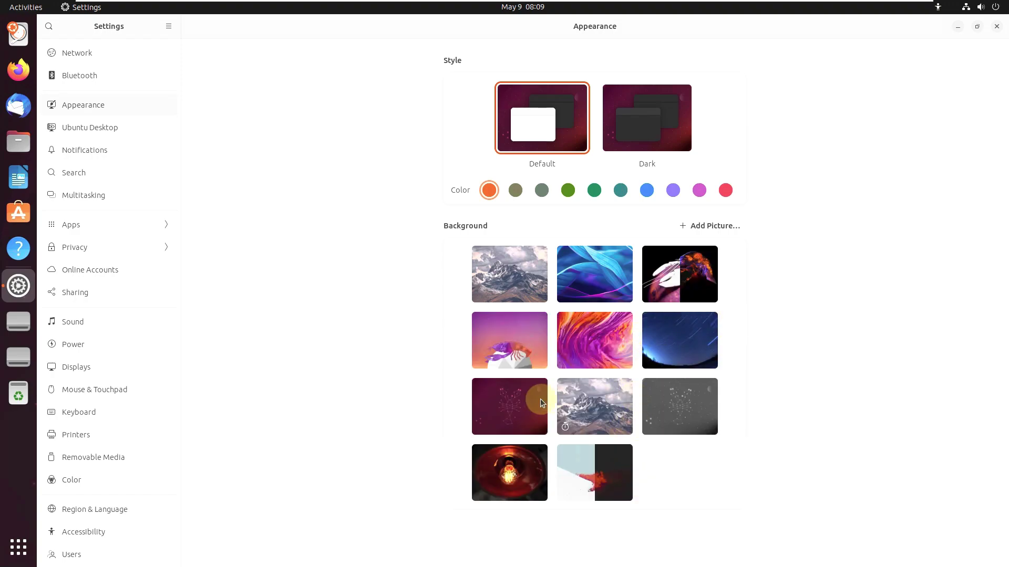
left_click(180, 136)
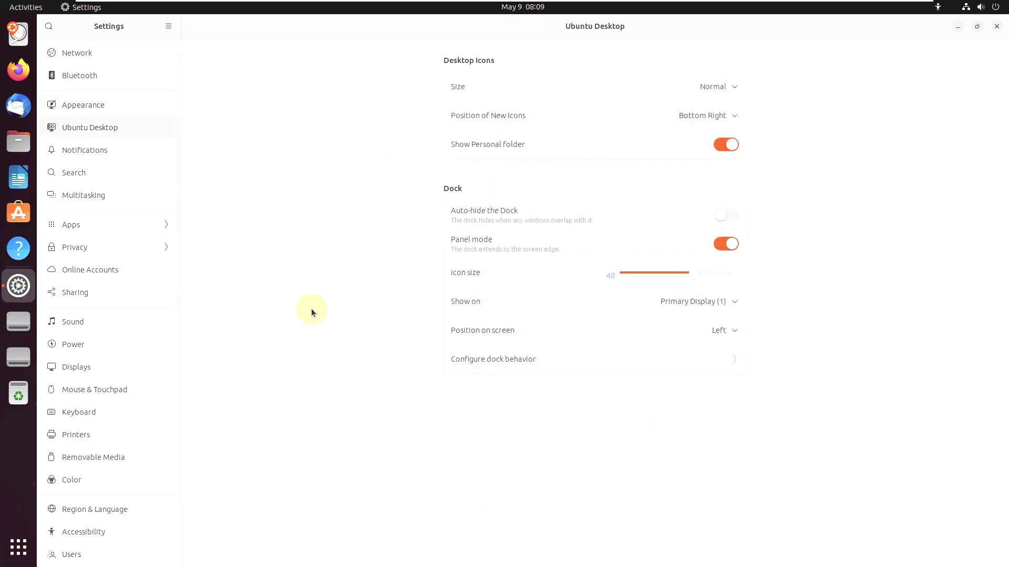
left_click(119, 153)
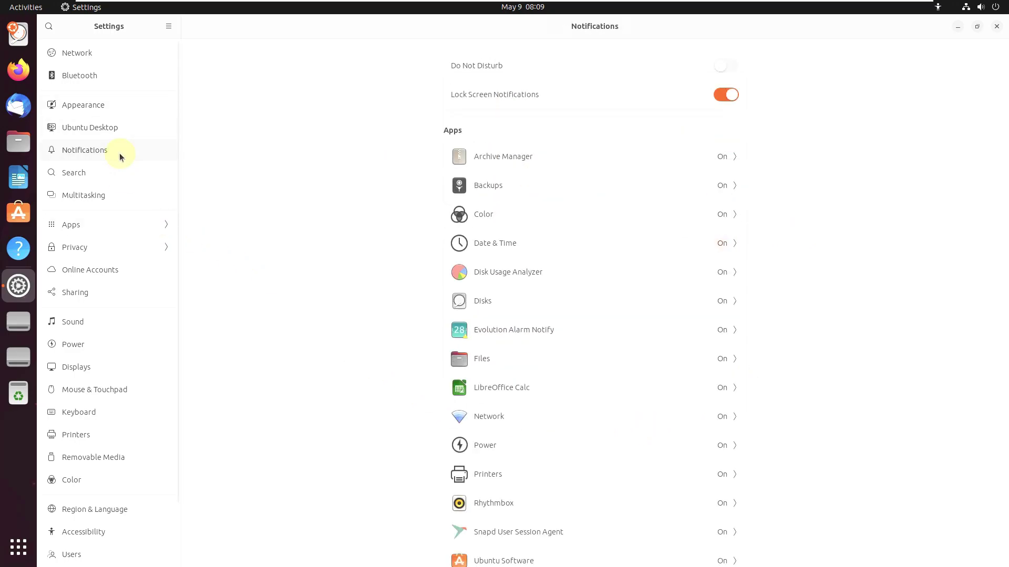
left_click(116, 169)
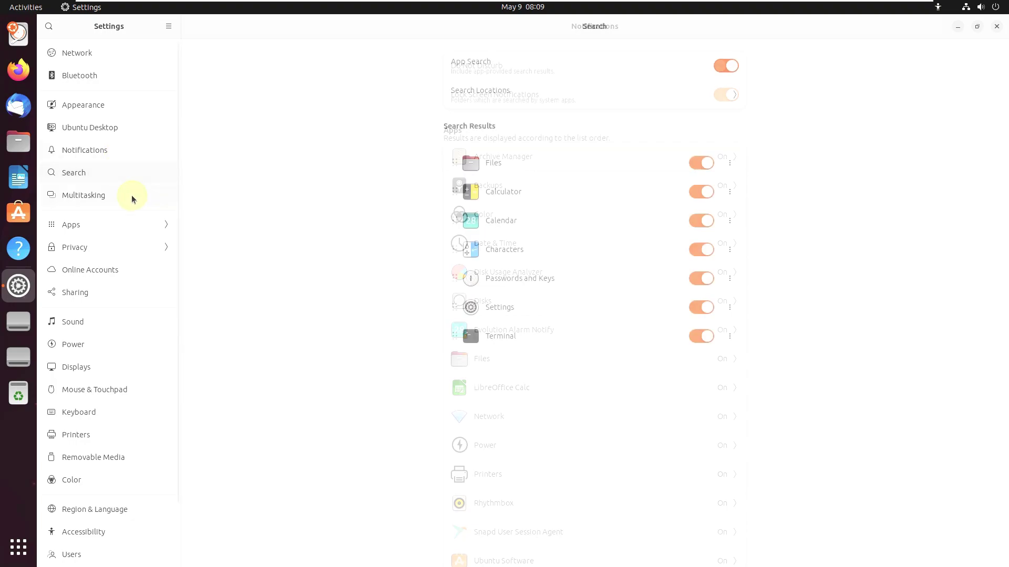
left_click(131, 219)
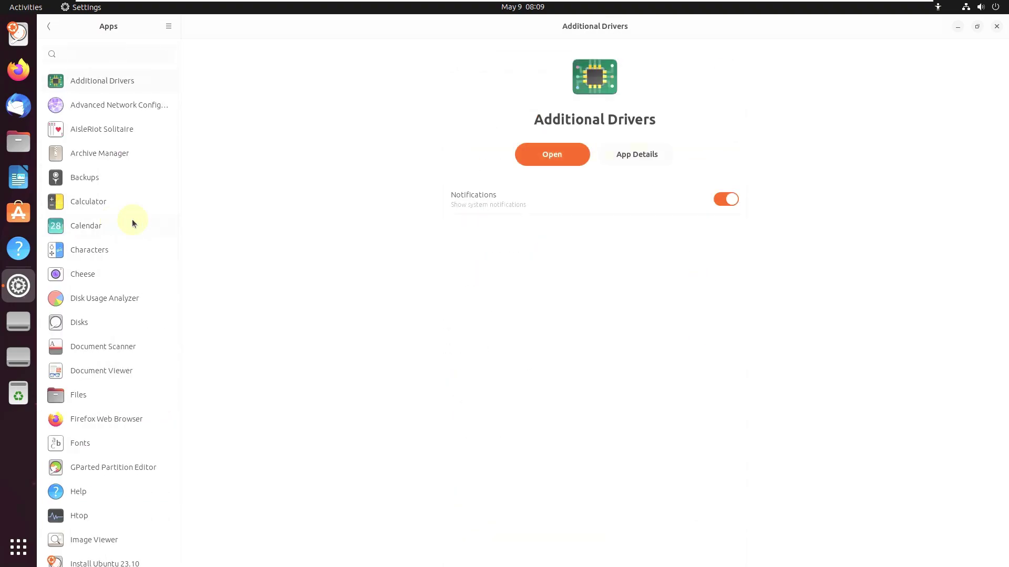
Review the Multitasking page and the Screen Lock, Location Services and File History & Trash privacy pages, and return to the main settings list.
left_click(49, 26)
left_click(122, 197)
left_click(122, 247)
left_click(95, 77)
left_click(106, 97)
left_click(109, 123)
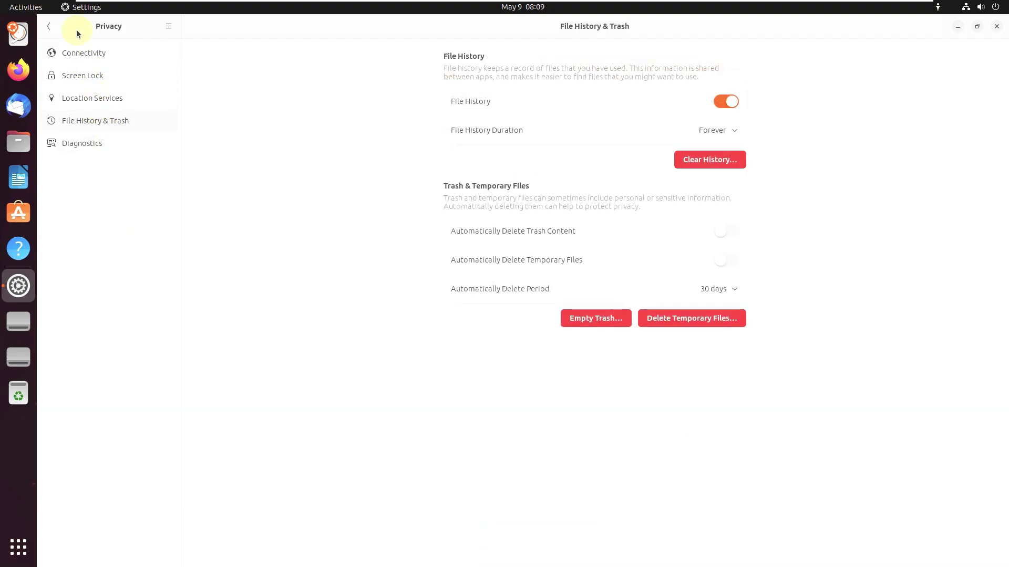
key("alt+Left")
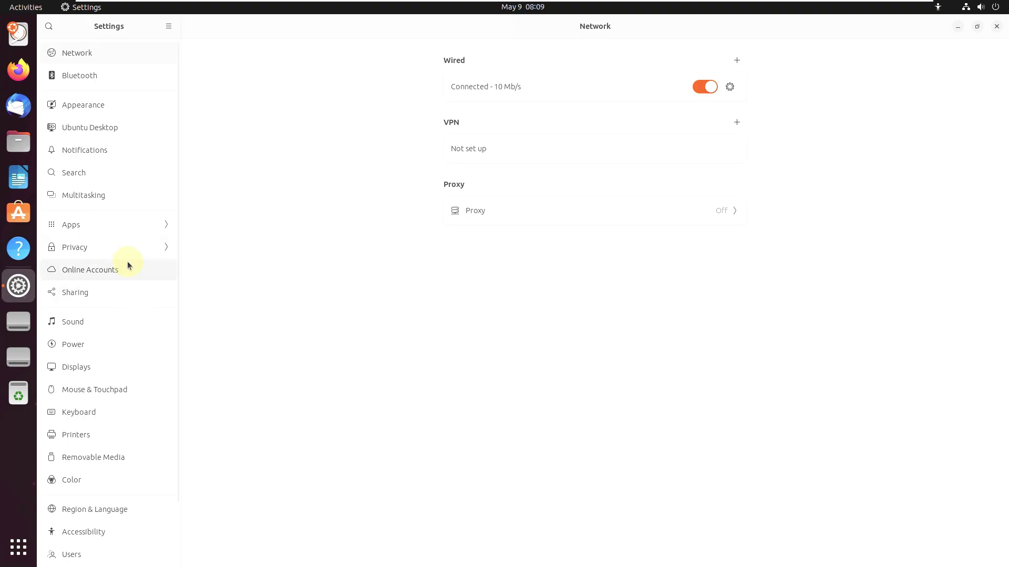
Open the Sharing page, decline creating a new keyring, and review the Power, Displays, Mouse & Touchpad and Keyboard settings.
left_click(128, 303)
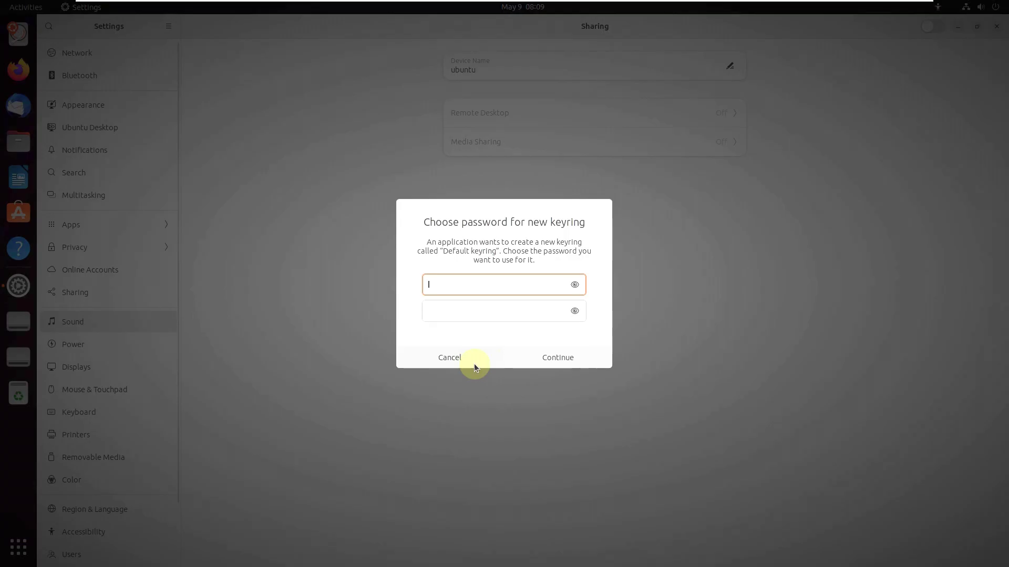
left_click(474, 364)
left_click(112, 352)
left_click(117, 374)
left_click(177, 393)
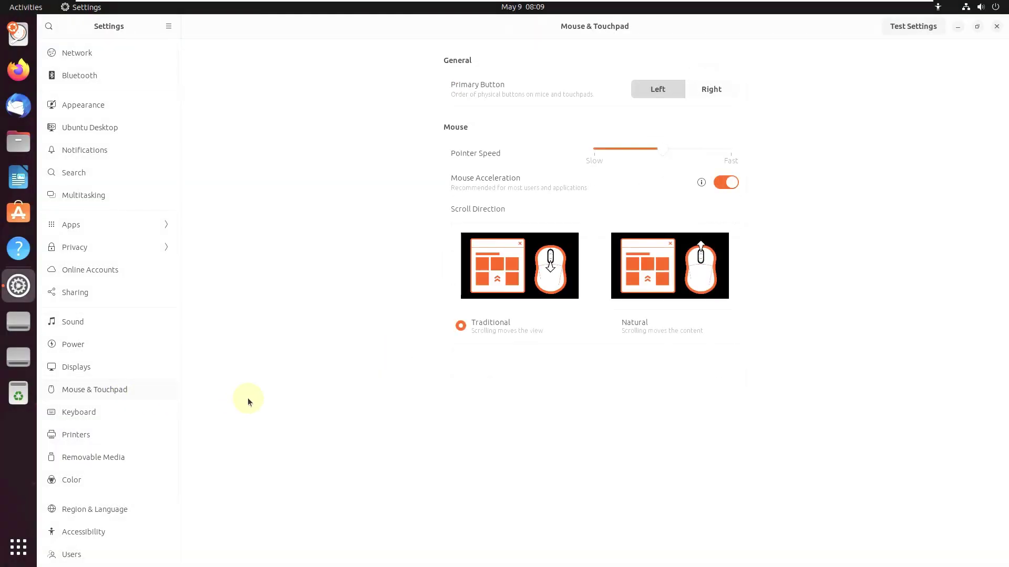
left_click(136, 408)
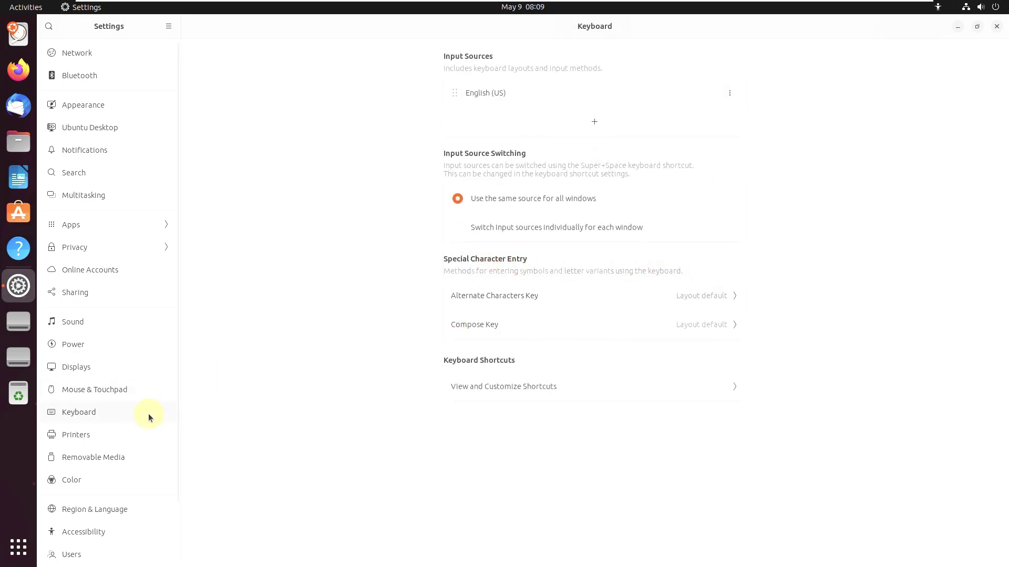
Review the Printers, Removable Media, Color and Region & Language settings pages.
scroll(148, 414, "down", 3)
left_click(115, 371)
left_click(124, 388)
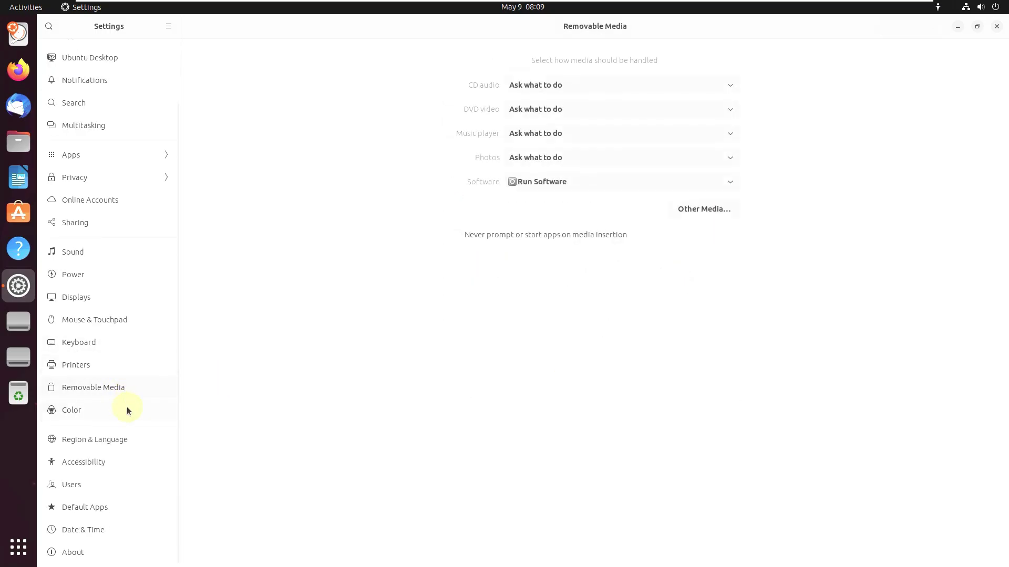
left_click(128, 410)
left_click(135, 443)
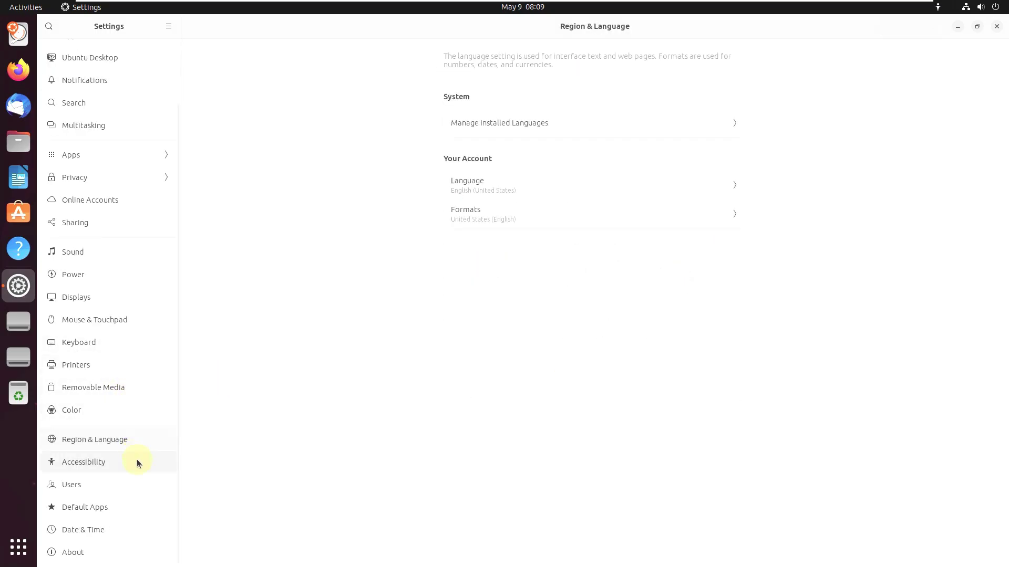
Review the Accessibility, Users, Default Apps, Date & Time and About settings pages.
left_click(137, 477)
left_click(138, 481)
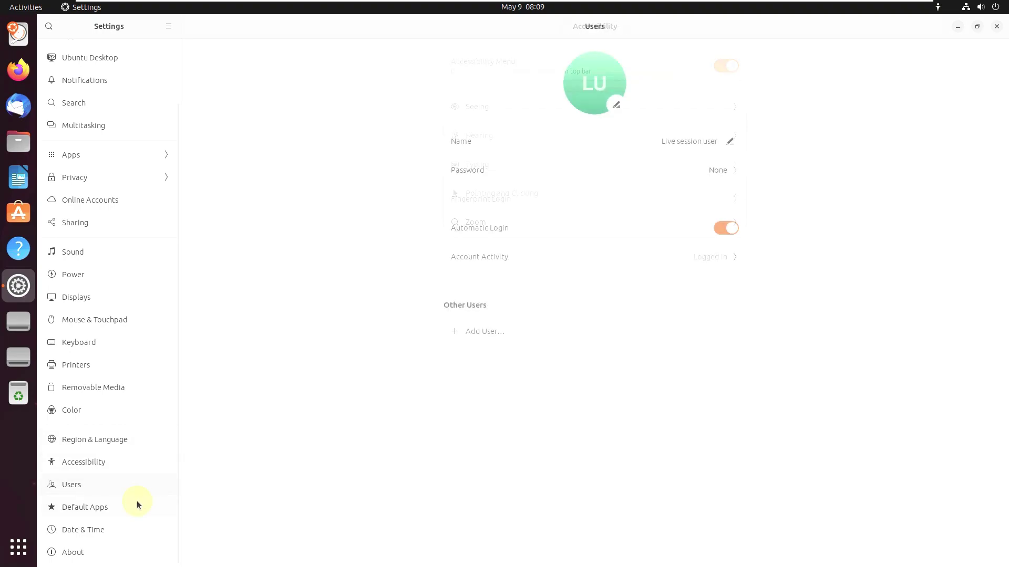
left_click(136, 505)
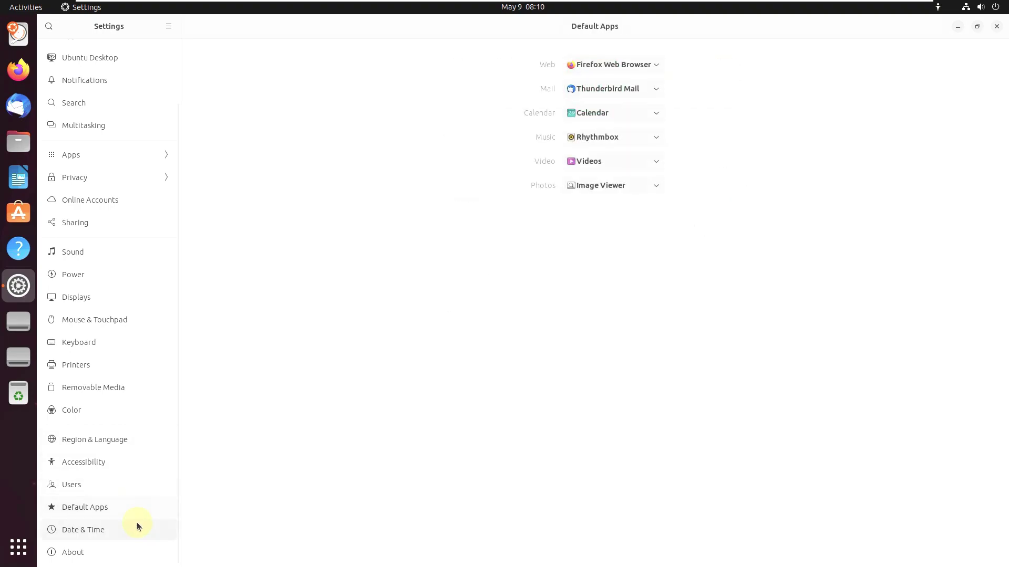
left_click(129, 531)
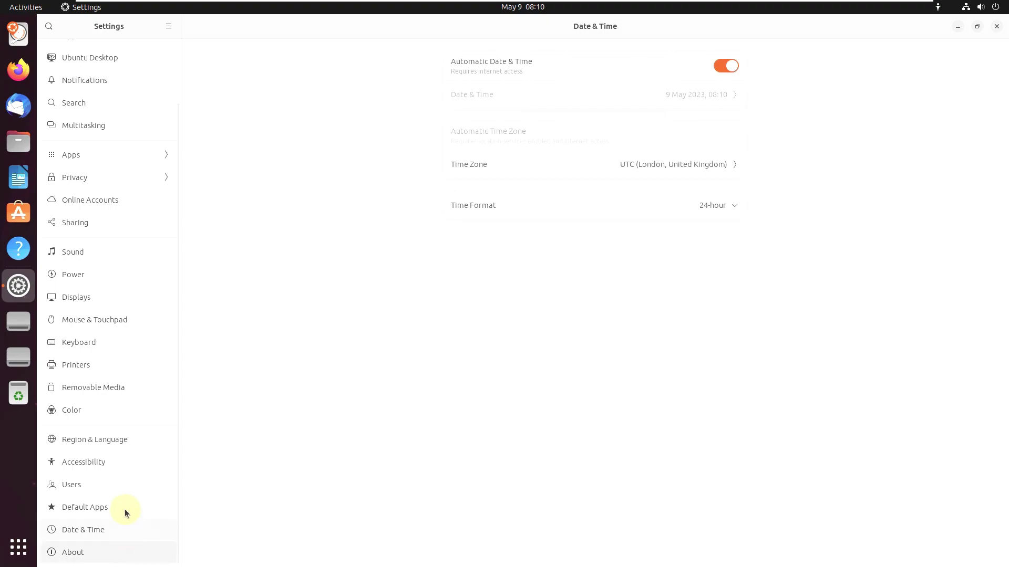
Rename the live session user account to "runboxing 9to5linux" on the Users page.
left_click(124, 489)
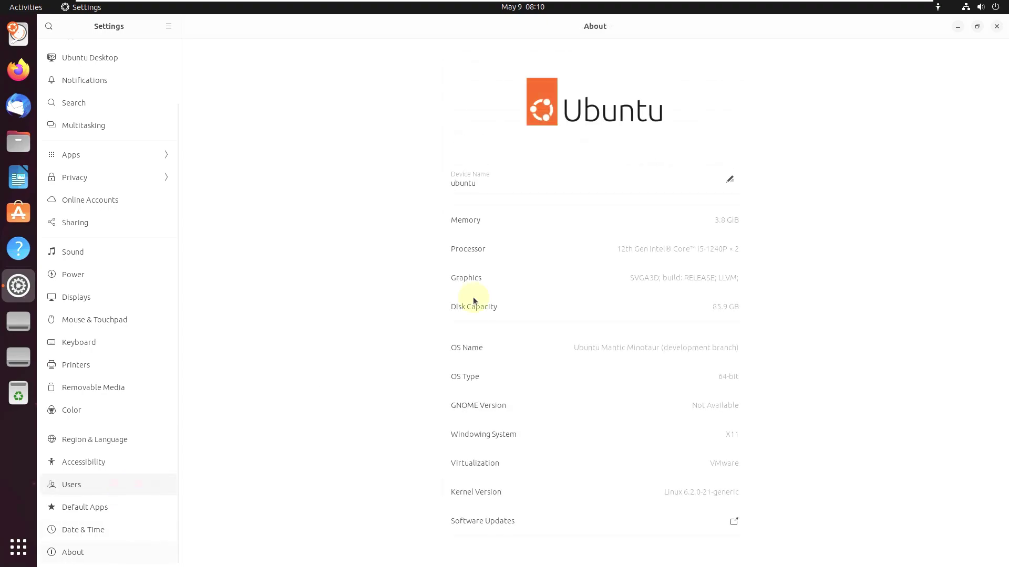
left_click(731, 140)
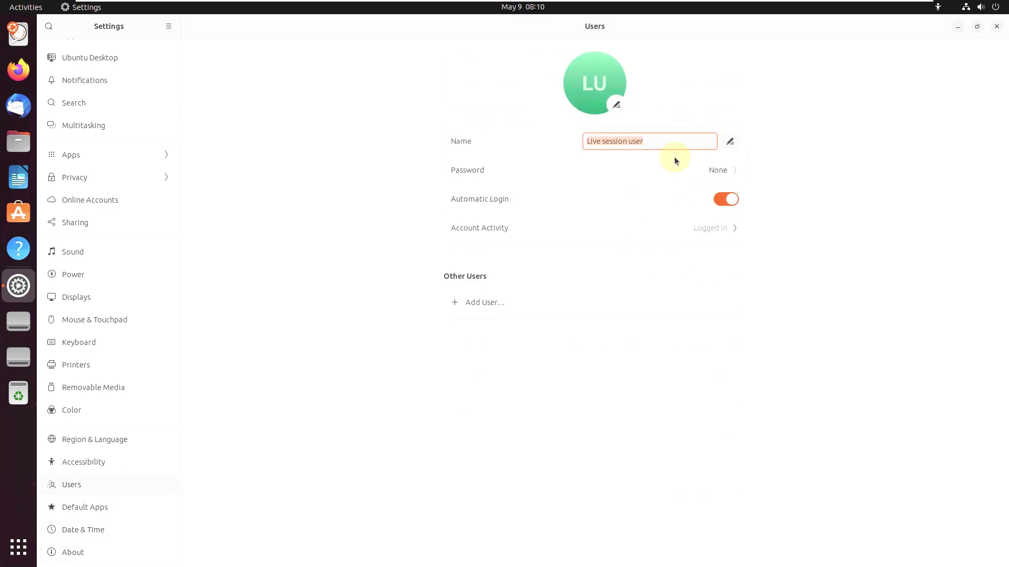
type("runboxing 9to5linu")
key("BackSpace")
key("BackSpace")
type("nux")
key("Return")
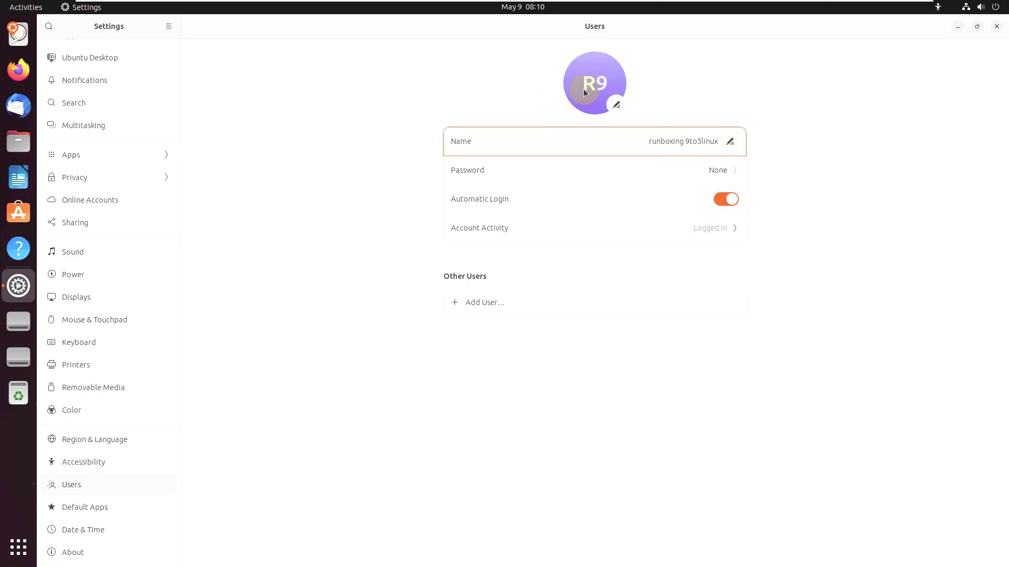
Close Settings and start powering off the live session.
left_click(997, 28)
left_click(974, 7)
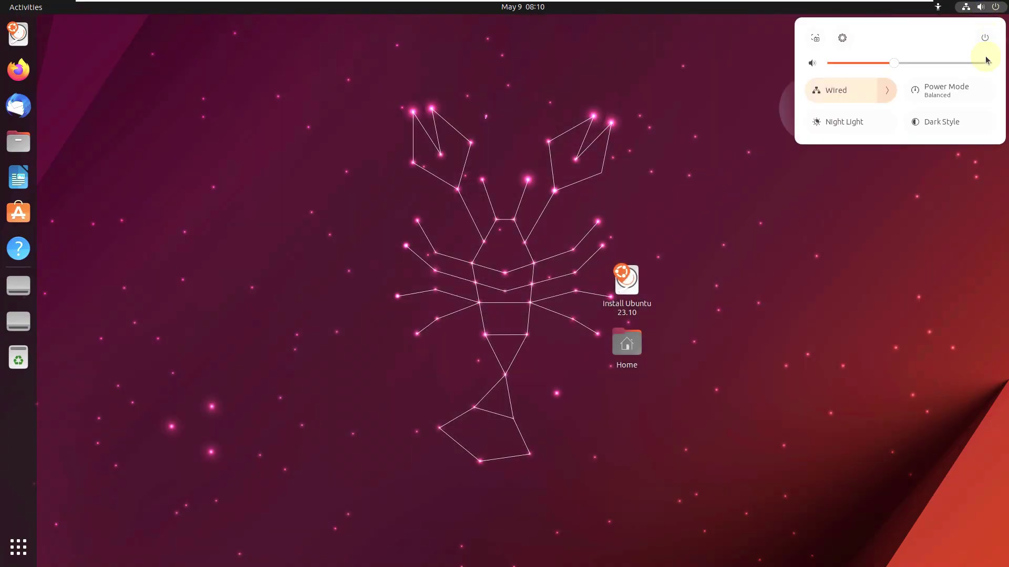
left_click(985, 37)
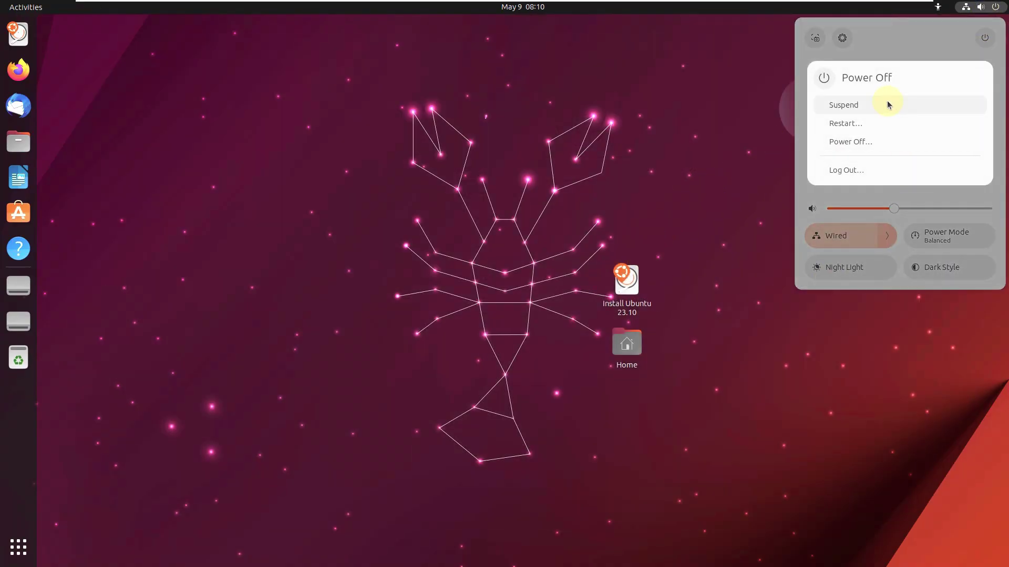
left_click(884, 142)
key("Escape")
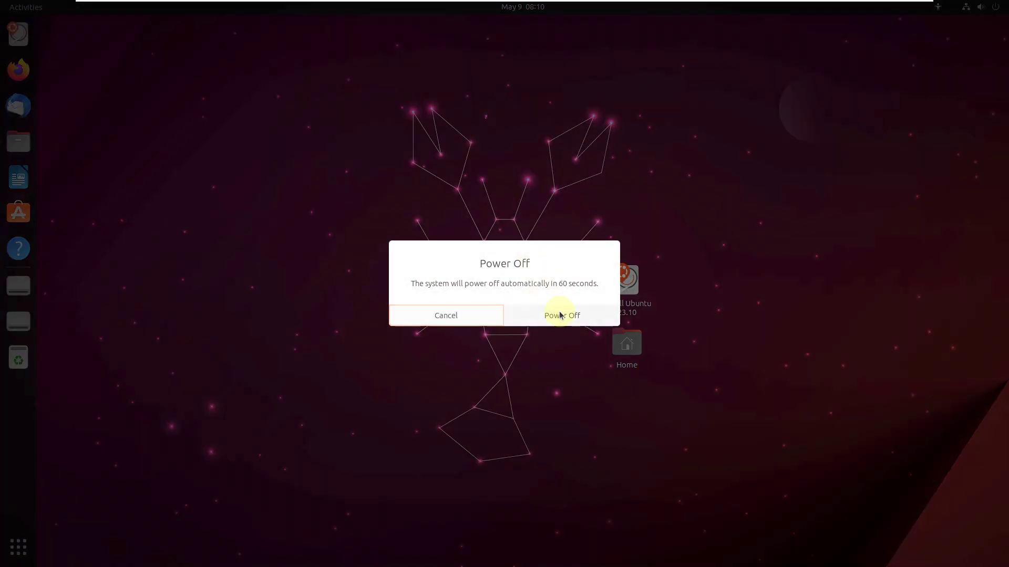